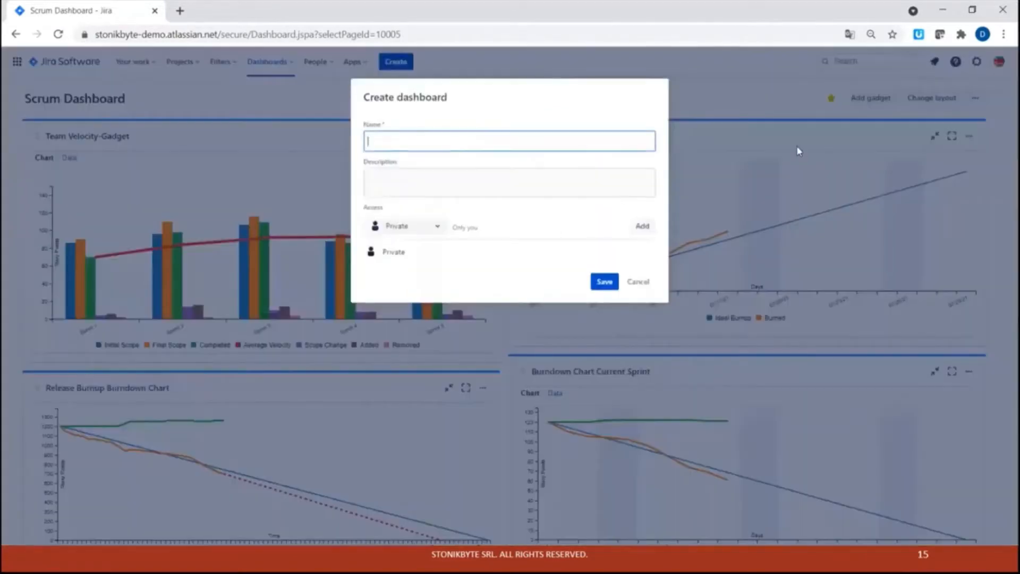
# Create a new dashboard named Kanban Dashboard and save it.
pyautogui.write('ban Dashboard')
pyautogui.click(605, 282)
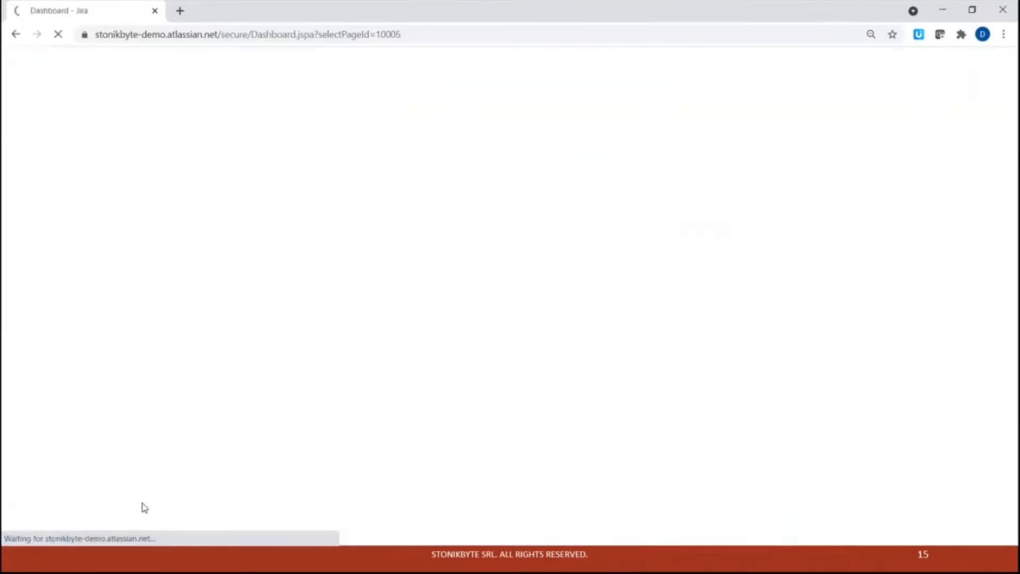
# Add the Control Chart Gadget-Staging gadget from the cycle time gadget search and close the gadget dialog.
pyautogui.click(325, 360)
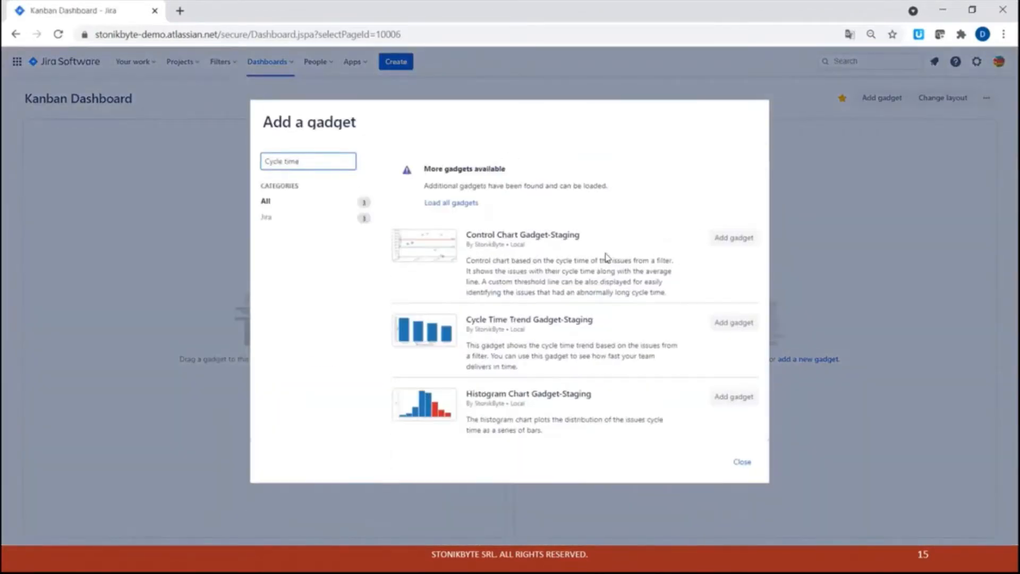
pyautogui.click(724, 244)
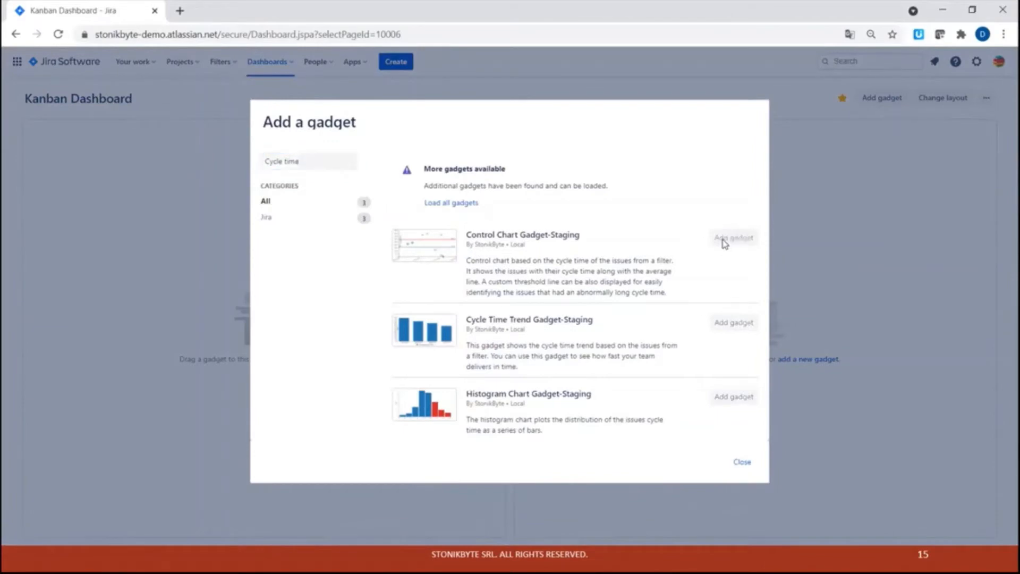
pyautogui.click(742, 462)
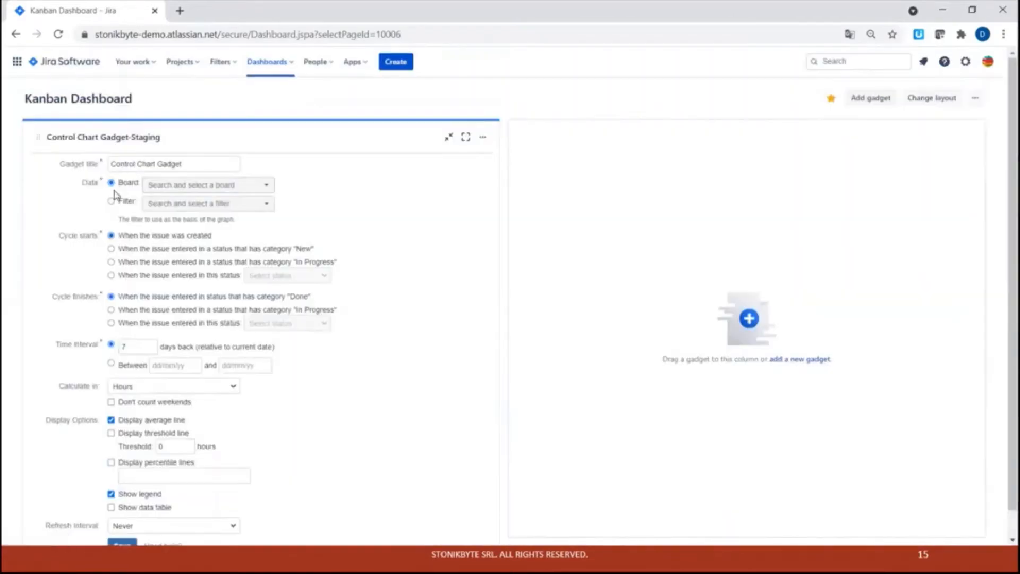
# Set the control chart's data source to the filter Support - All Issues.
pyautogui.click(149, 191)
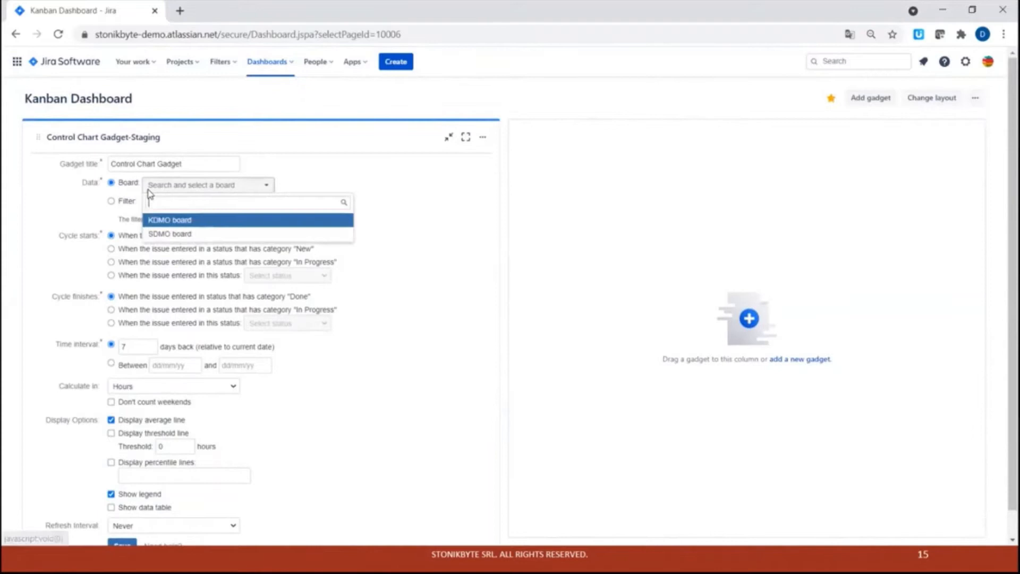
pyautogui.click(126, 200)
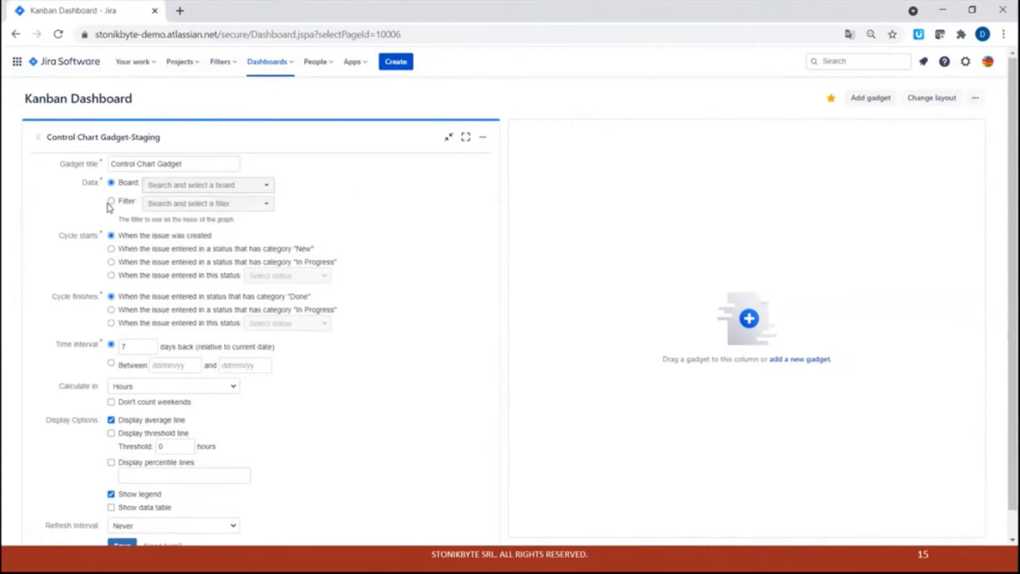
pyautogui.click(111, 201)
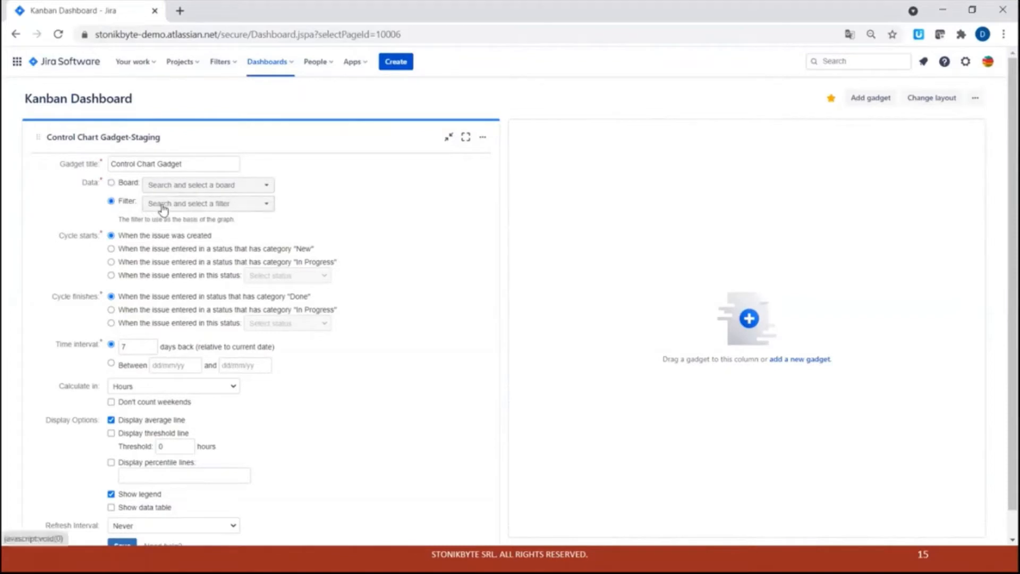
pyautogui.click(182, 206)
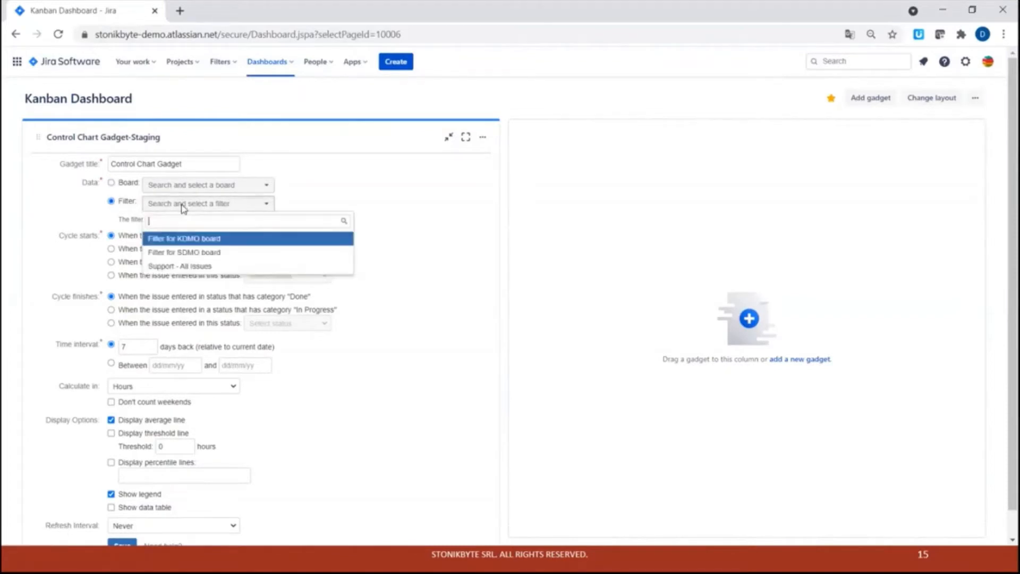
pyautogui.click(232, 268)
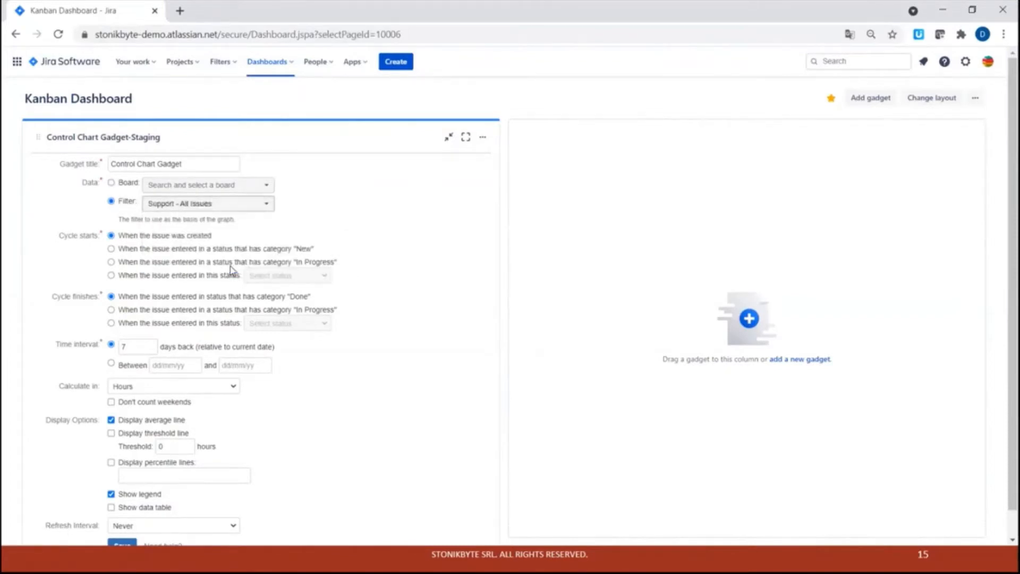
# Set the cycle to start when the issue enters a status with category "In Progress".
pyautogui.click(111, 263)
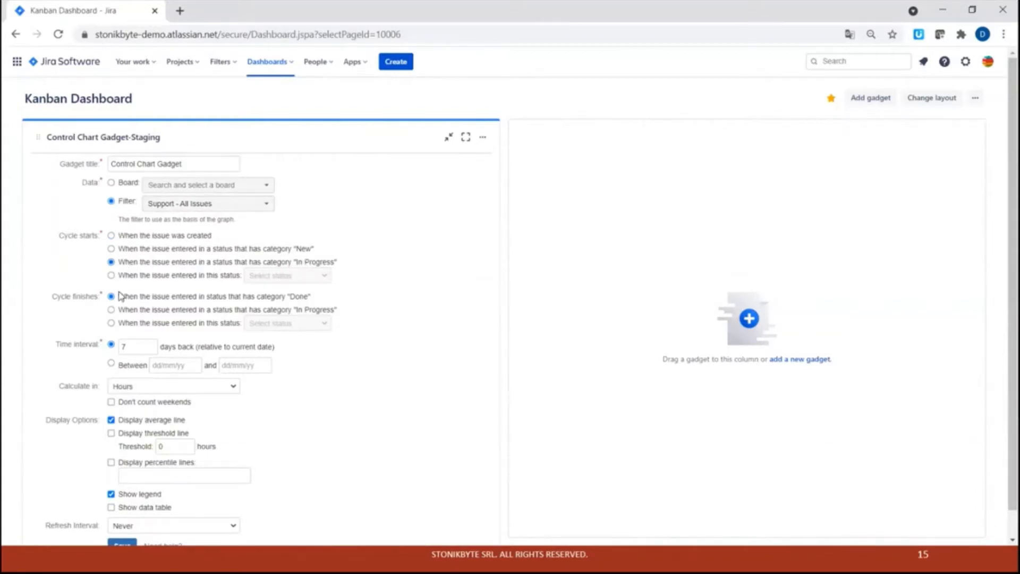
pyautogui.tripleClick(258, 297)
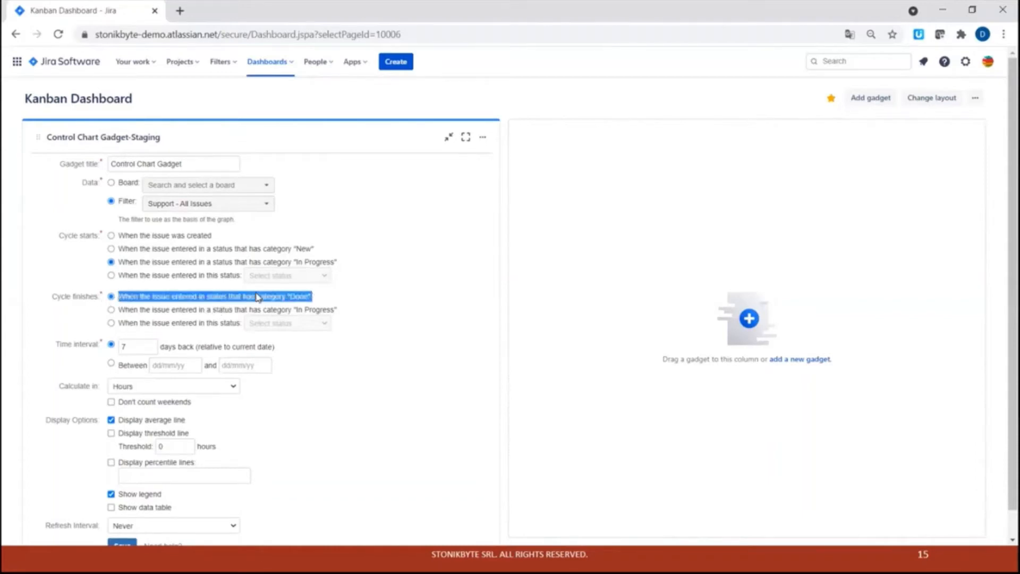
pyautogui.click(126, 301)
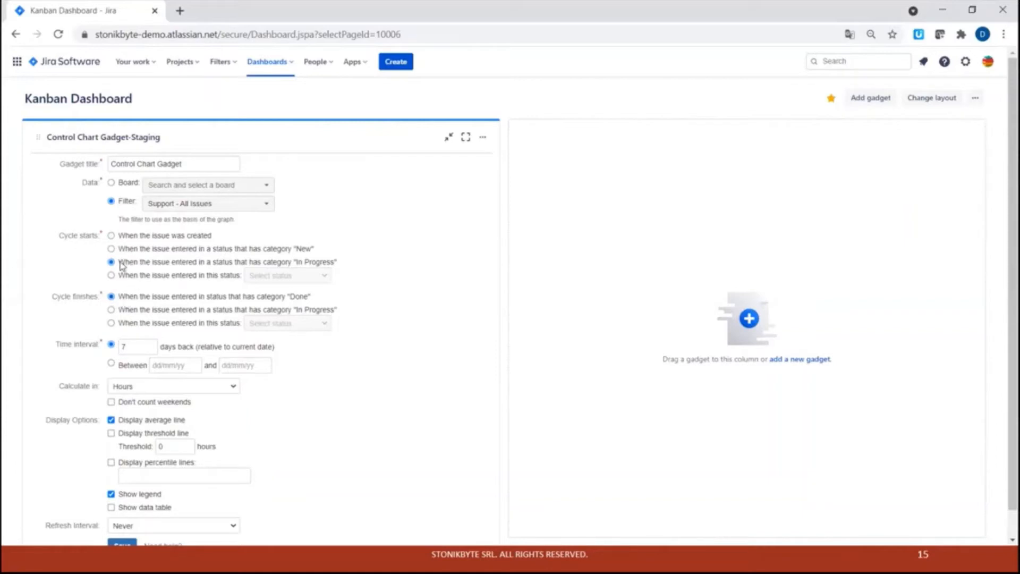
# Rename the gadget title to Cycle Time Control Chart.
pyautogui.click(118, 163)
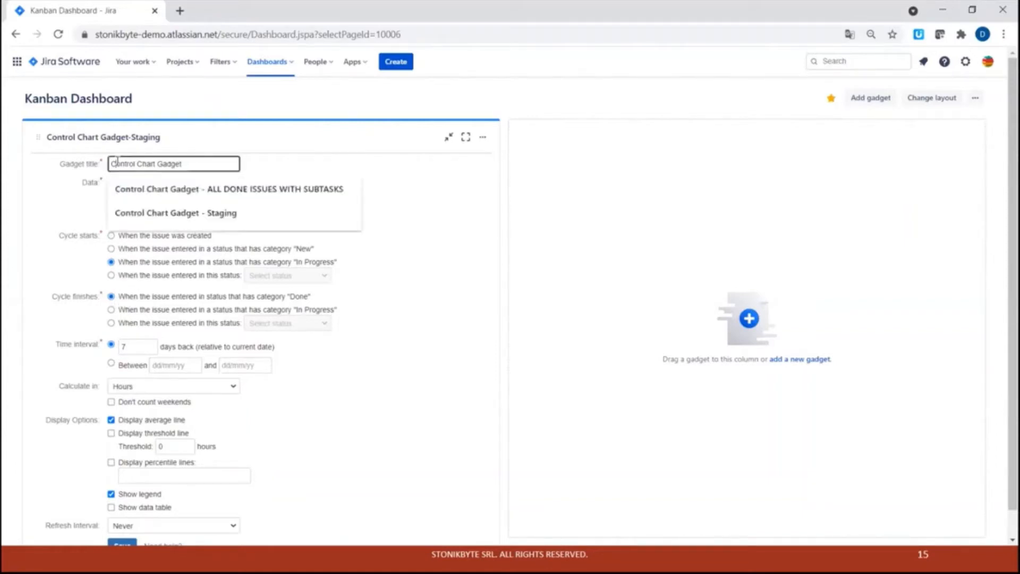
pyautogui.write('Cycle')
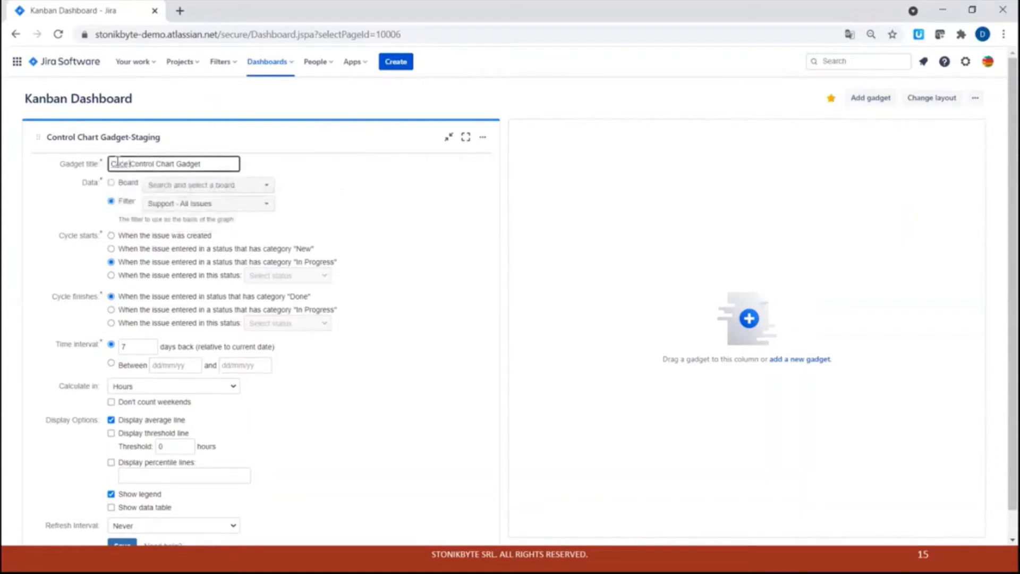
pyautogui.scroll(-1, 117, 163)
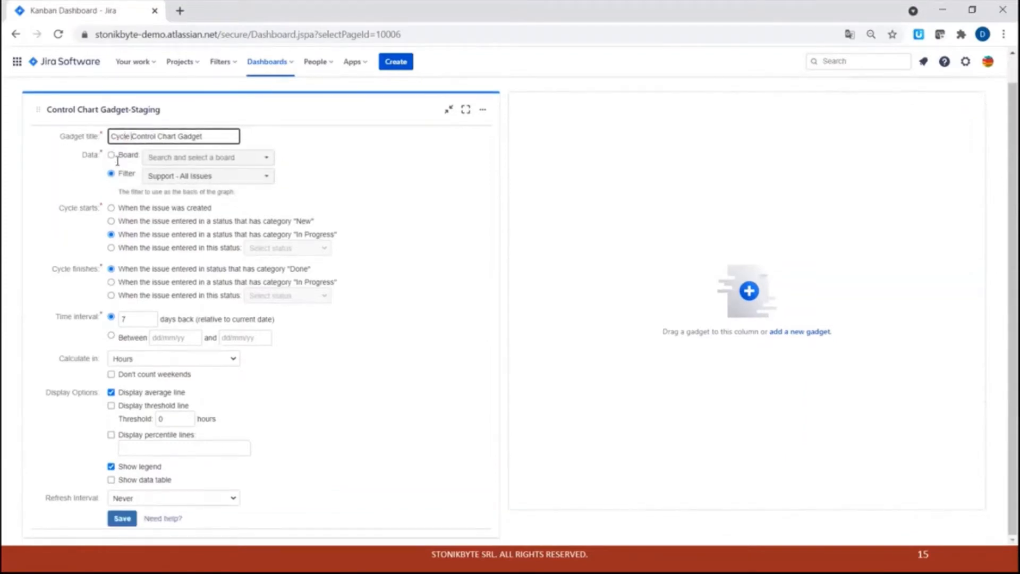
pyautogui.write('Time')
pyautogui.doubleClick(215, 136)
pyautogui.press('BackSpace')
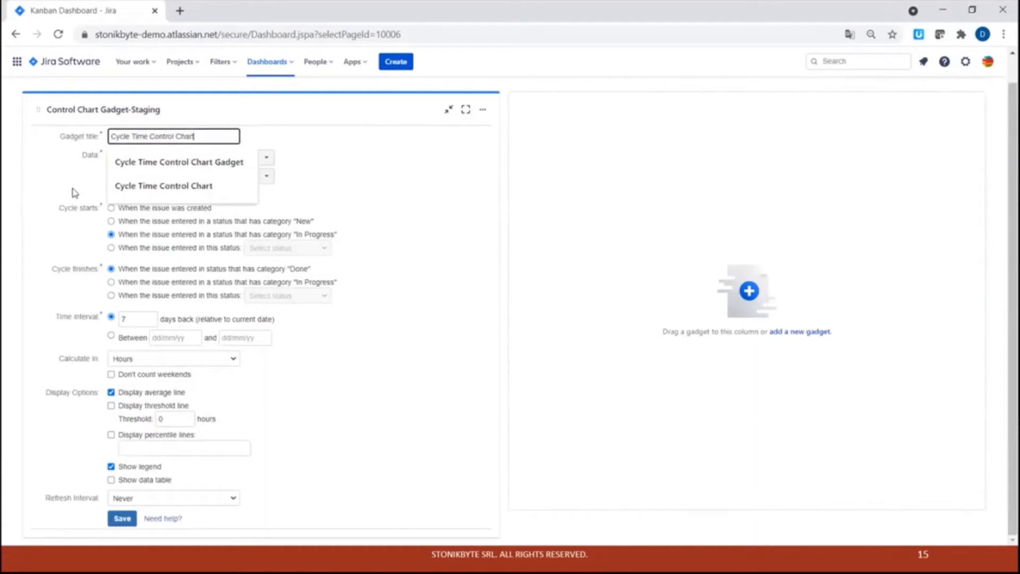
pyautogui.click(74, 192)
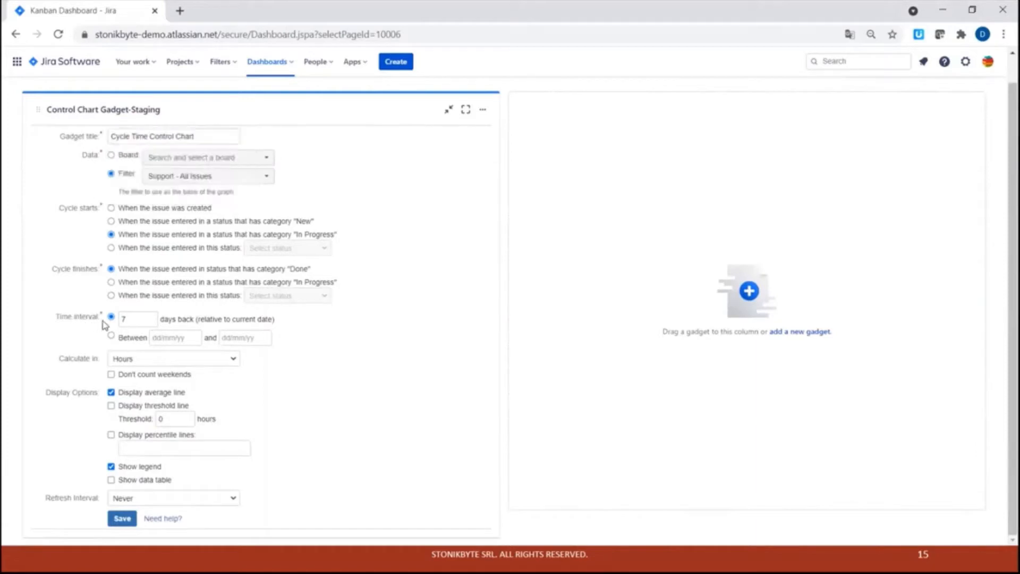
# Save the control chart gadget configuration.
pyautogui.click(135, 320)
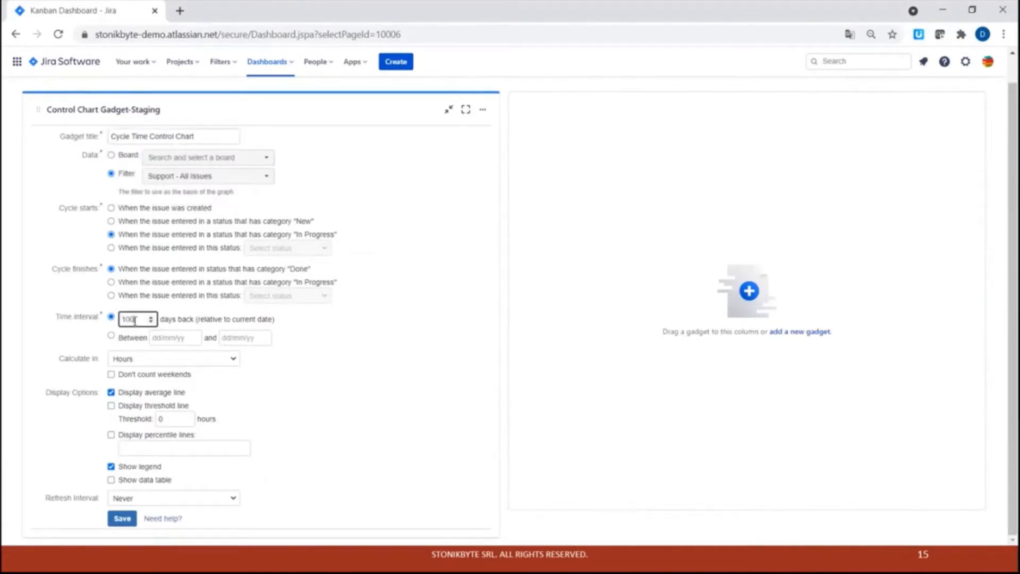
pyautogui.click(85, 335)
pyautogui.click(122, 518)
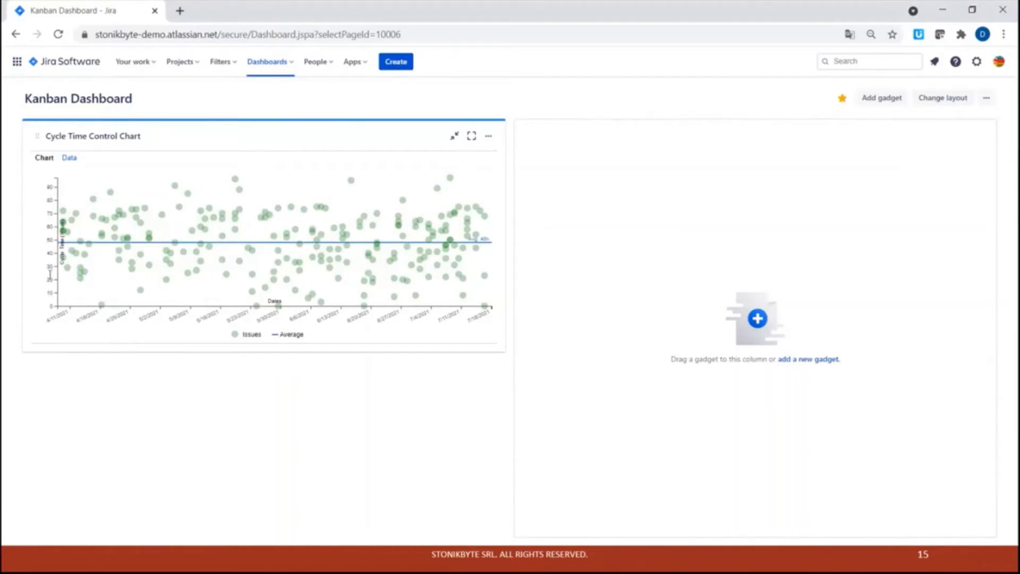
# Hover over points on the control chart to inspect individual issue details.
pyautogui.moveTo(66, 271)
pyautogui.moveTo(142, 295)
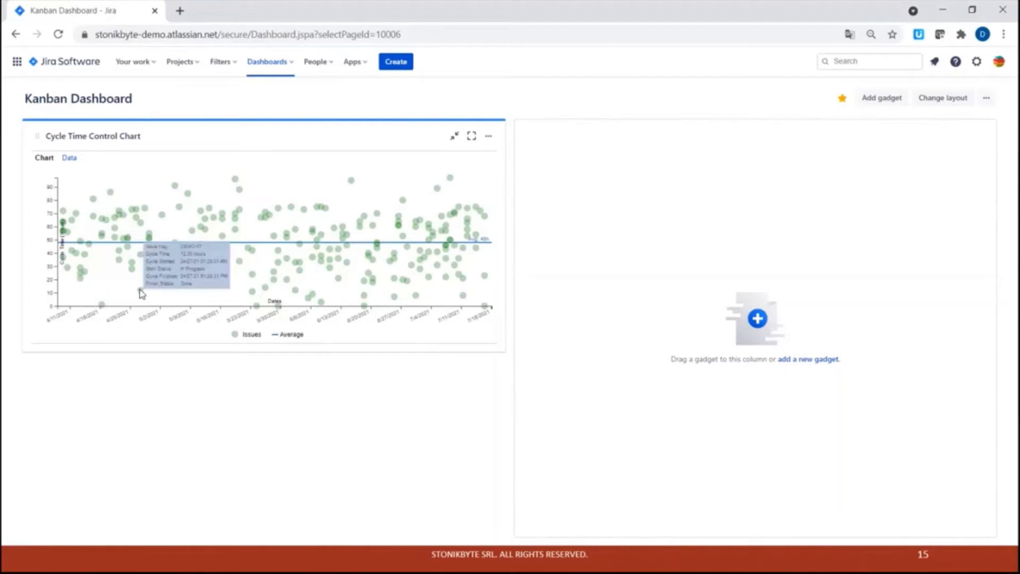
pyautogui.moveTo(234, 183)
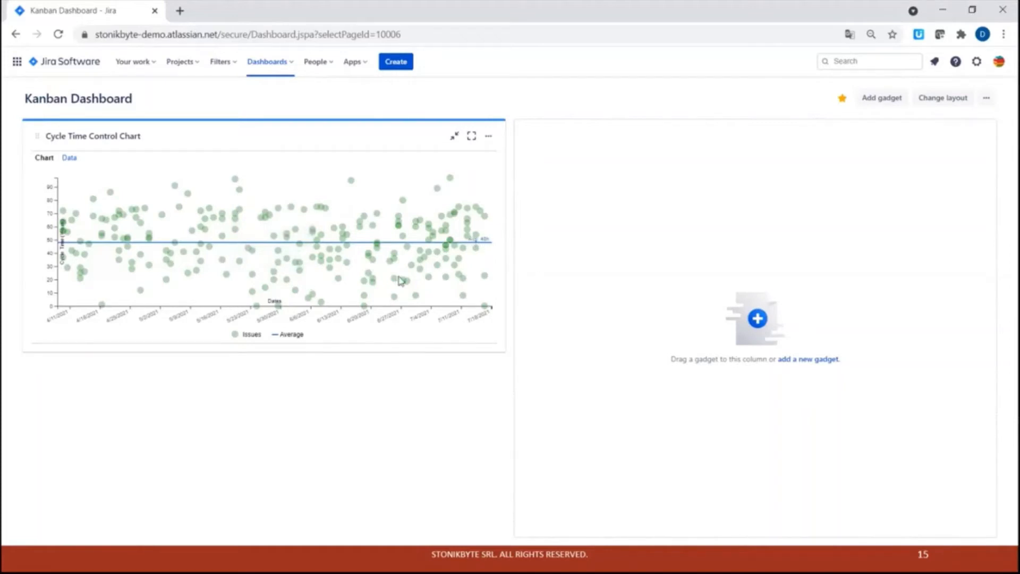
# Set the control chart's threshold line to 75 hours and save the gadget.
pyautogui.moveTo(473, 242)
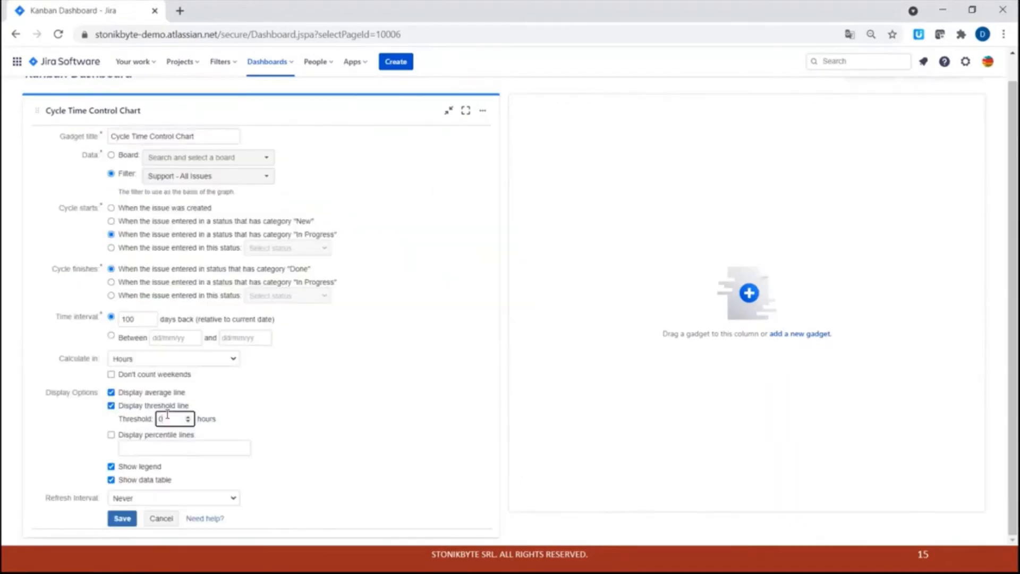
pyautogui.write('75')
pyautogui.click(118, 521)
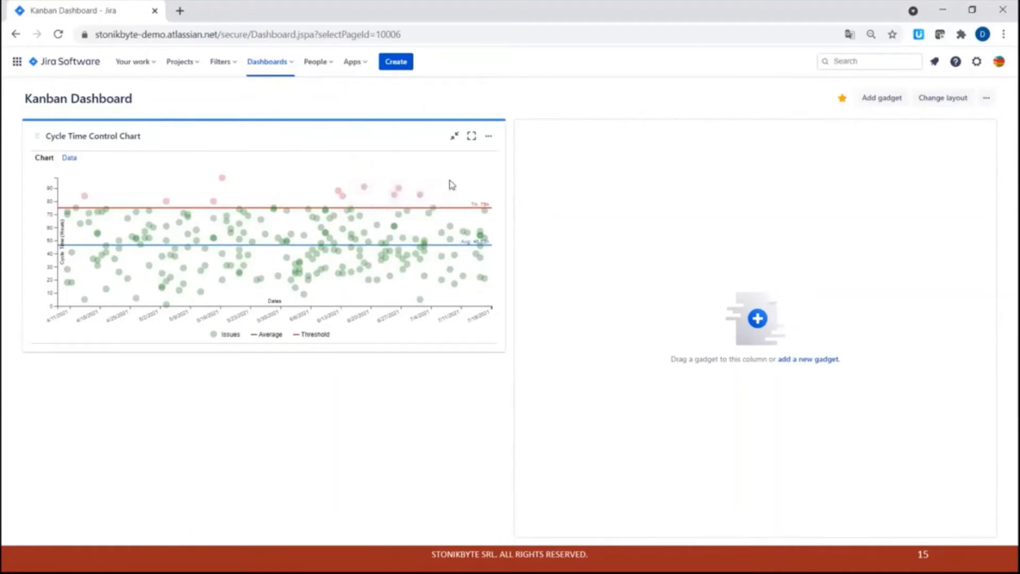
# Hover over a point above the threshold line to inspect its issue details.
pyautogui.moveTo(224, 182)
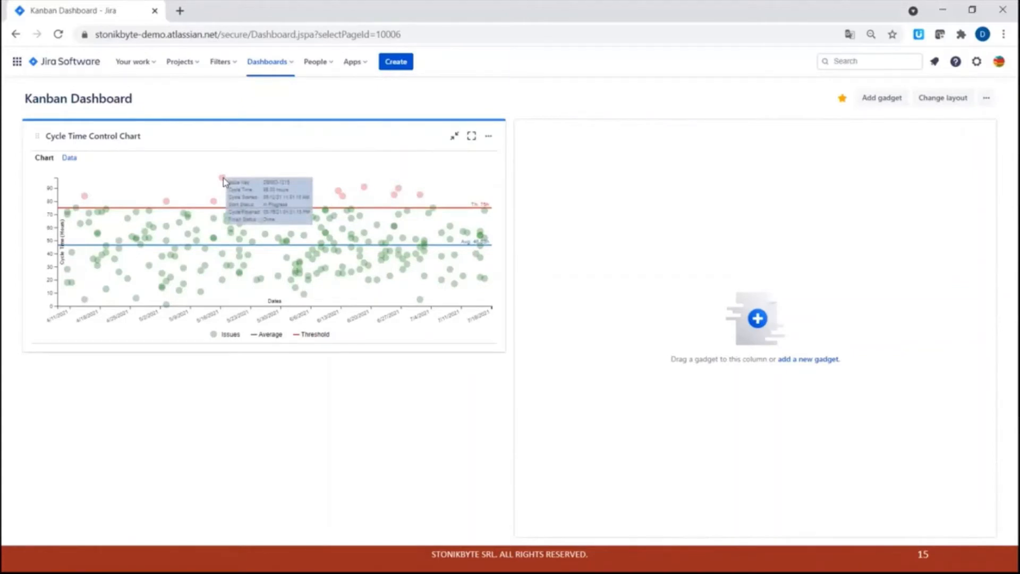
pyautogui.moveTo(216, 205)
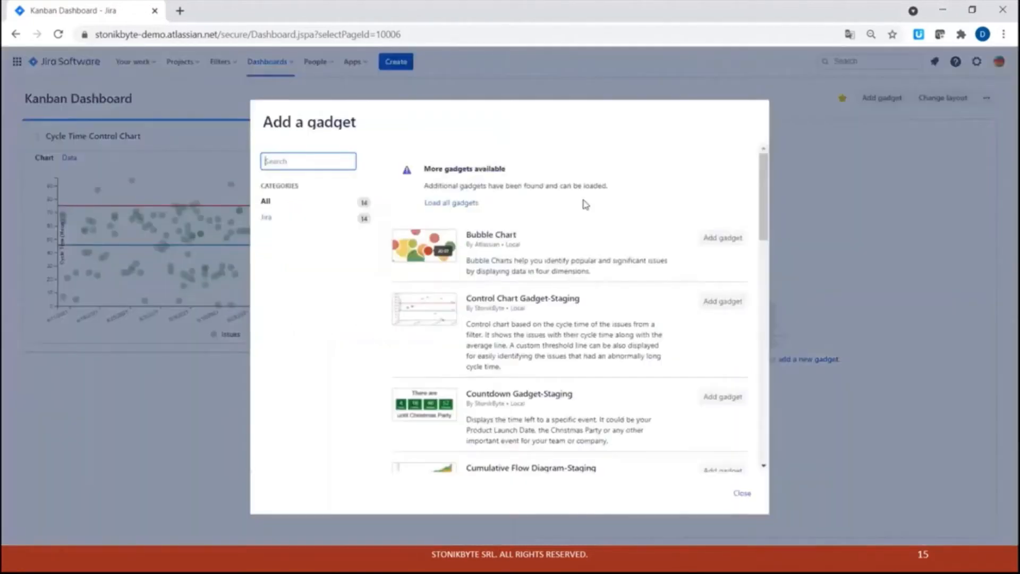
# Search gadgets for "Histo", add the Histogram Chart Gadget-Staging, and close the gadget dialog.
pyautogui.write('Histor')
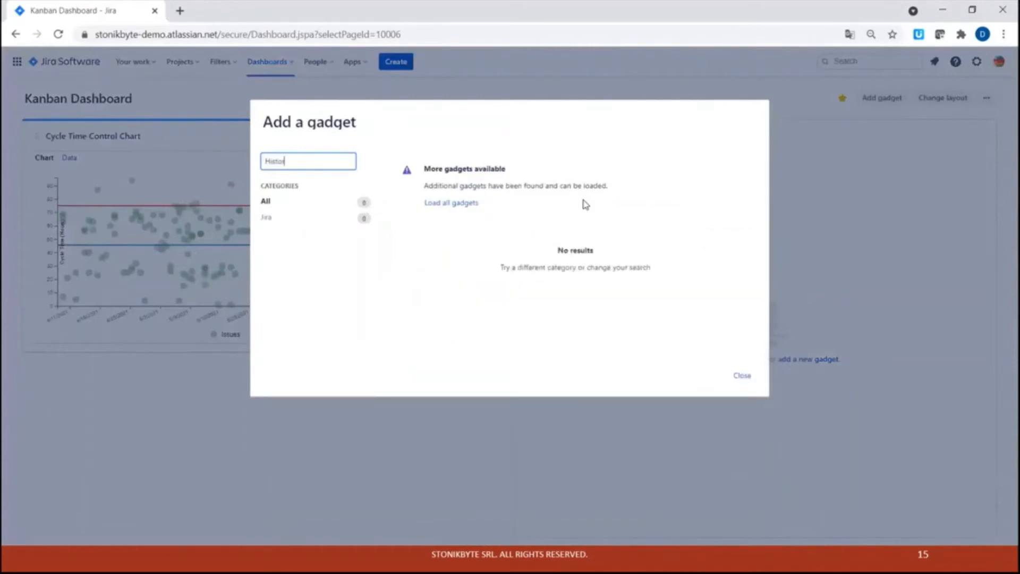
pyautogui.press('BackSpace')
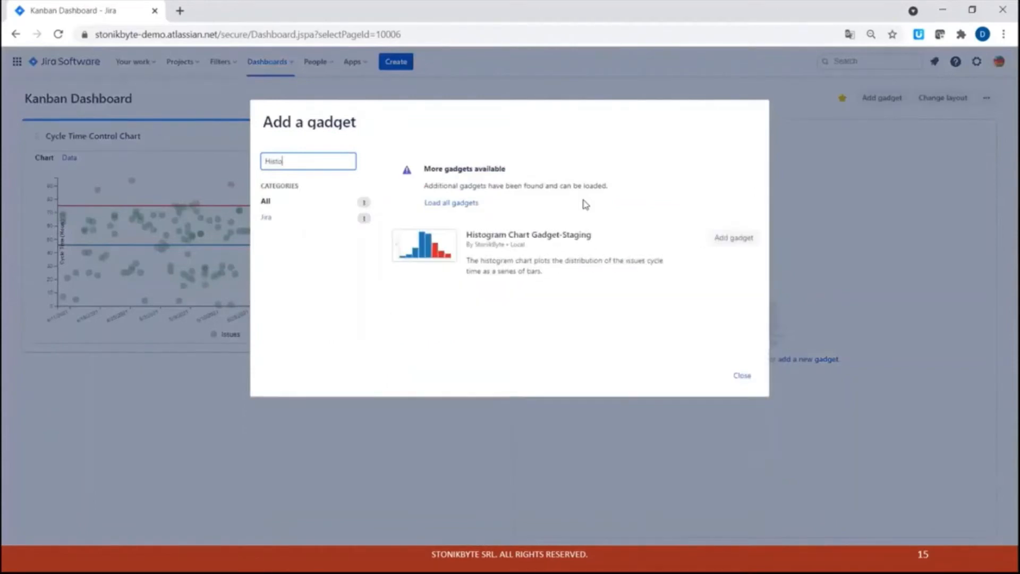
pyautogui.click(733, 238)
pyautogui.click(742, 376)
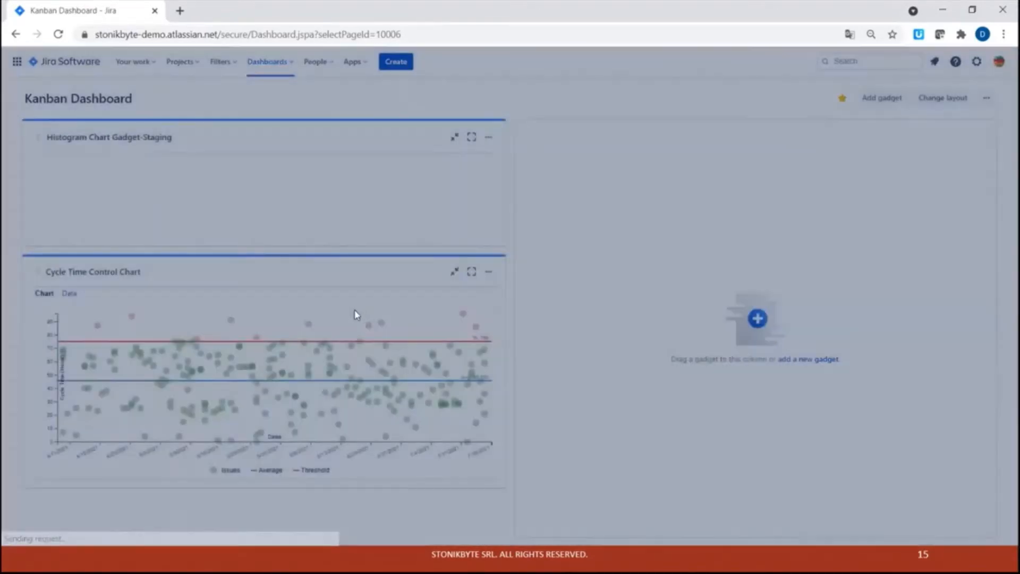
# Move the Cycle Time Control Chart gadget into the right-hand column of the dashboard.
pyautogui.scroll(-6, 434, 321)
pyautogui.moveTo(330, 310); pyautogui.dragTo(829, 138)
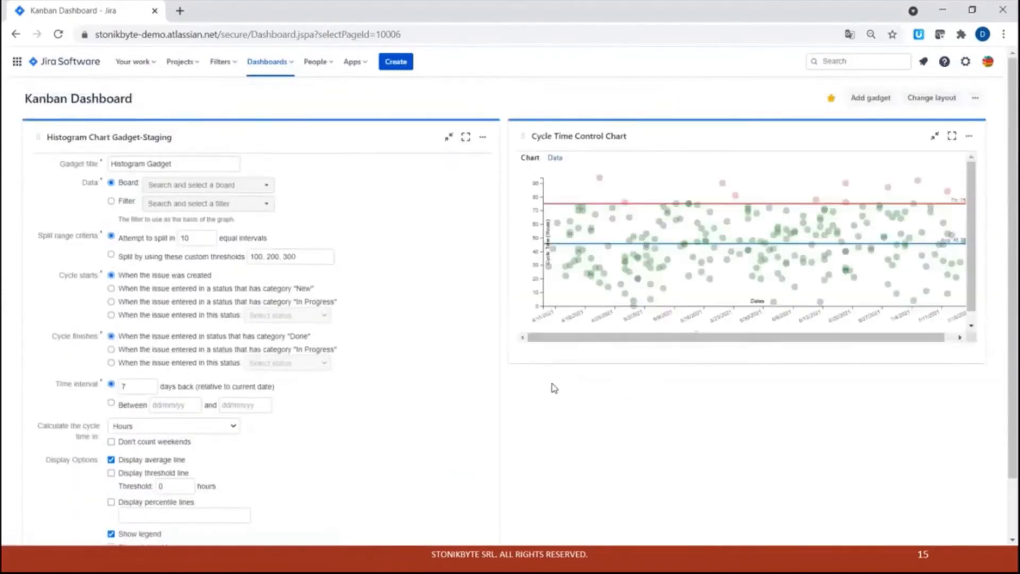
# Set the histogram gadget's data source to the filter Filter for KDMO board.
pyautogui.scroll(-1, 417, 353)
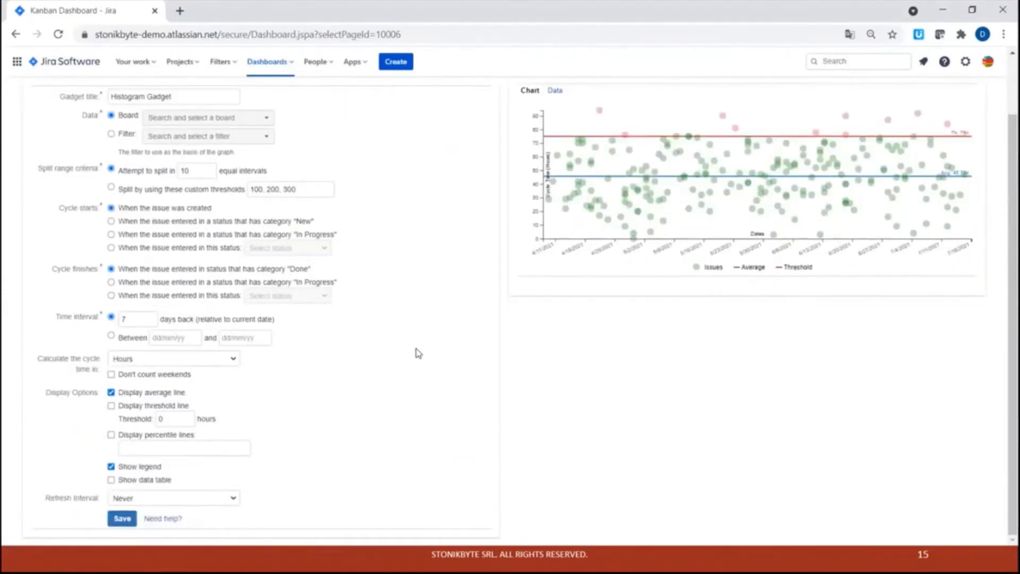
pyautogui.scroll(1, 418, 352)
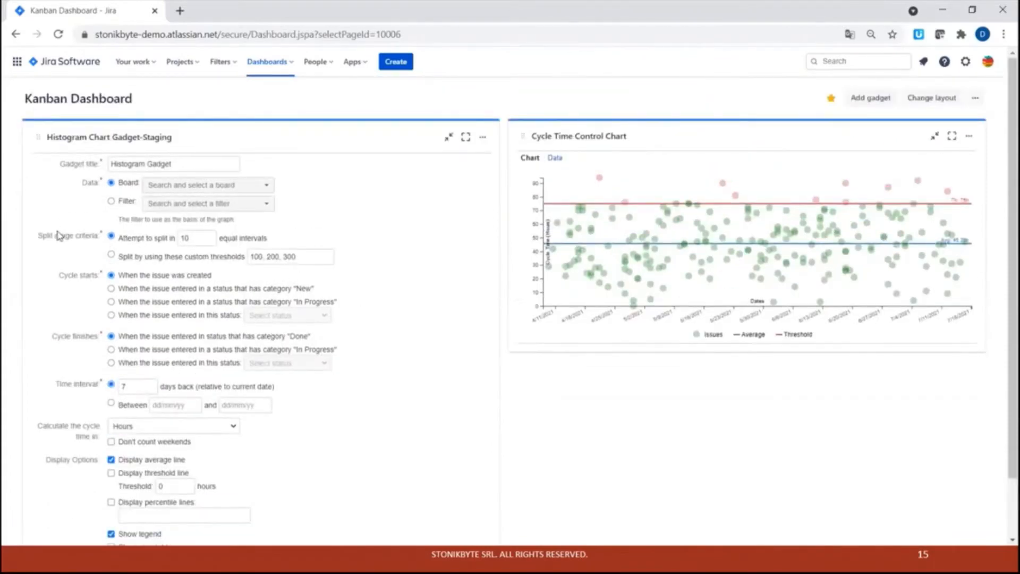
pyautogui.click(112, 201)
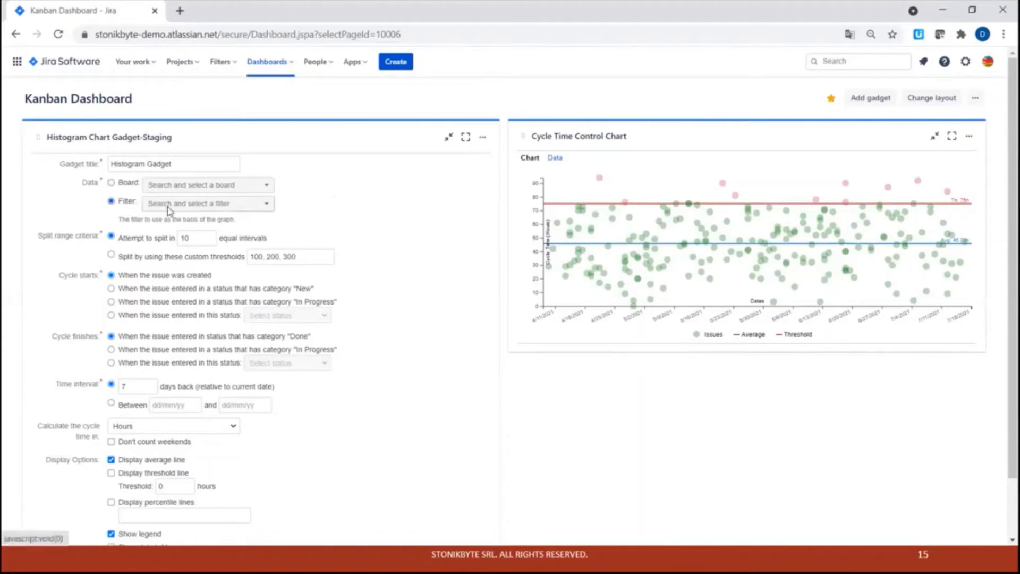
pyautogui.click(169, 209)
pyautogui.click(166, 239)
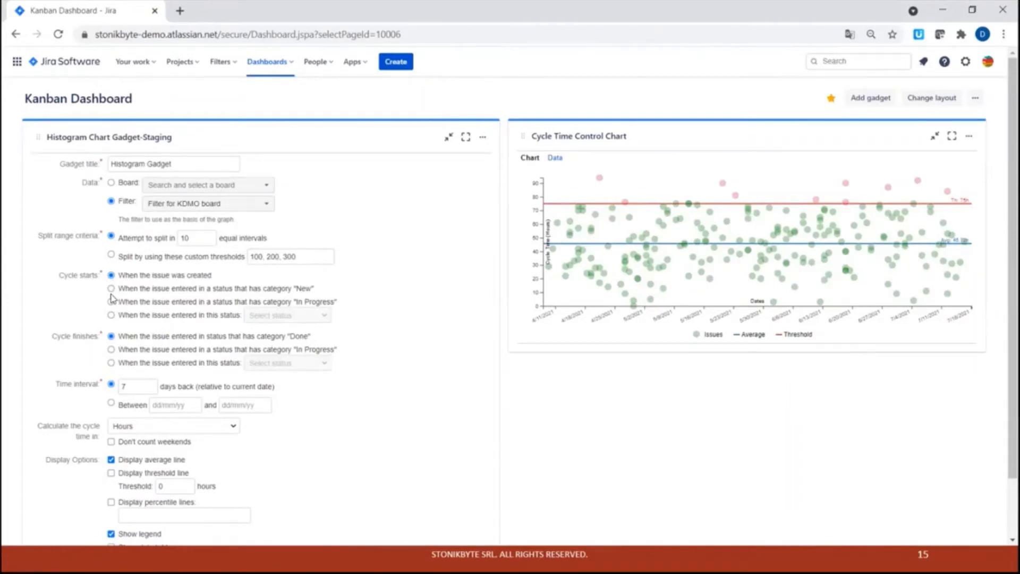
# Rename the histogram gadget title to Lead Time Histogram Gadget.
pyautogui.click(121, 164)
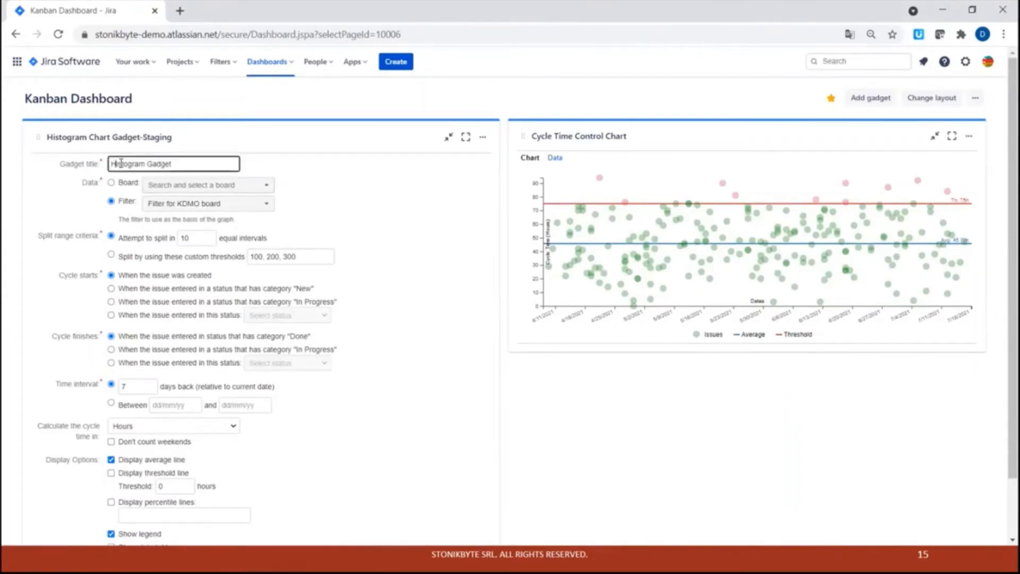
pyautogui.write('Lead Time')
pyautogui.tripleClick(191, 278)
pyautogui.moveTo(158, 339); pyautogui.dragTo(242, 341)
# Set the histogram's time interval to 100 days back.
pyautogui.doubleClick(136, 387)
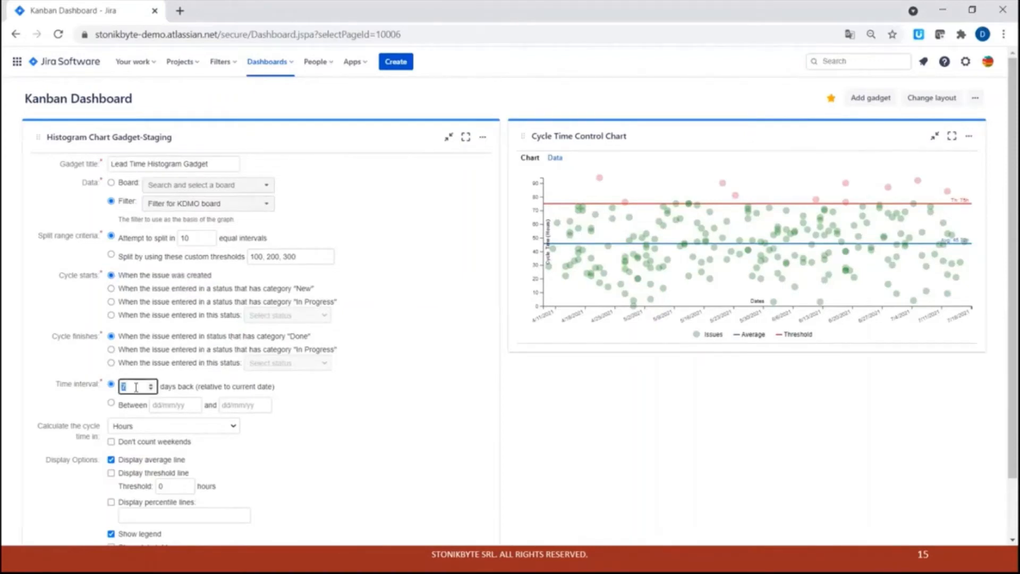
pyautogui.write('100')
pyautogui.click(56, 398)
pyautogui.scroll(-2, 56, 398)
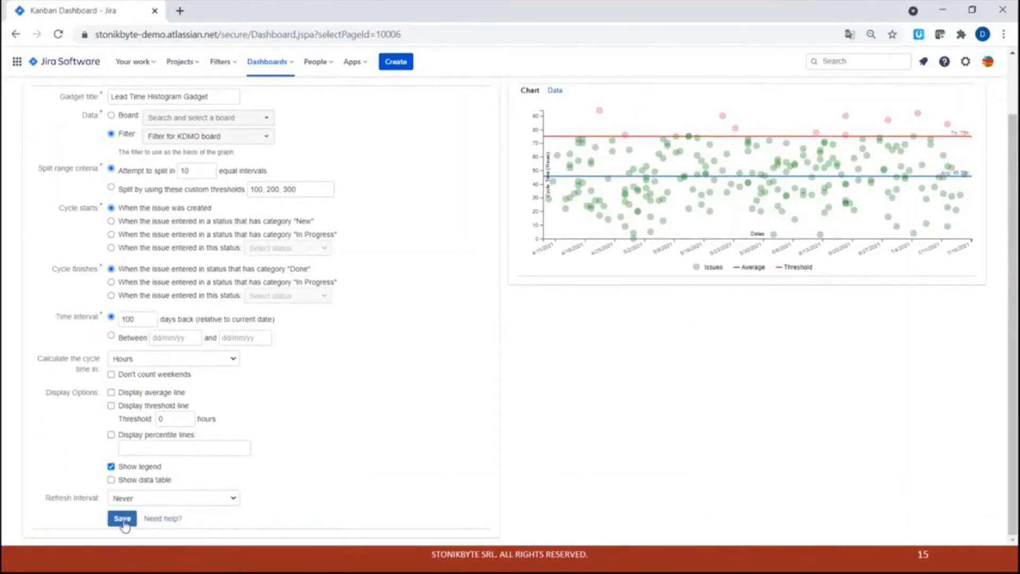
# Save the histogram gadget configuration and inspect its bars.
pyautogui.click(121, 518)
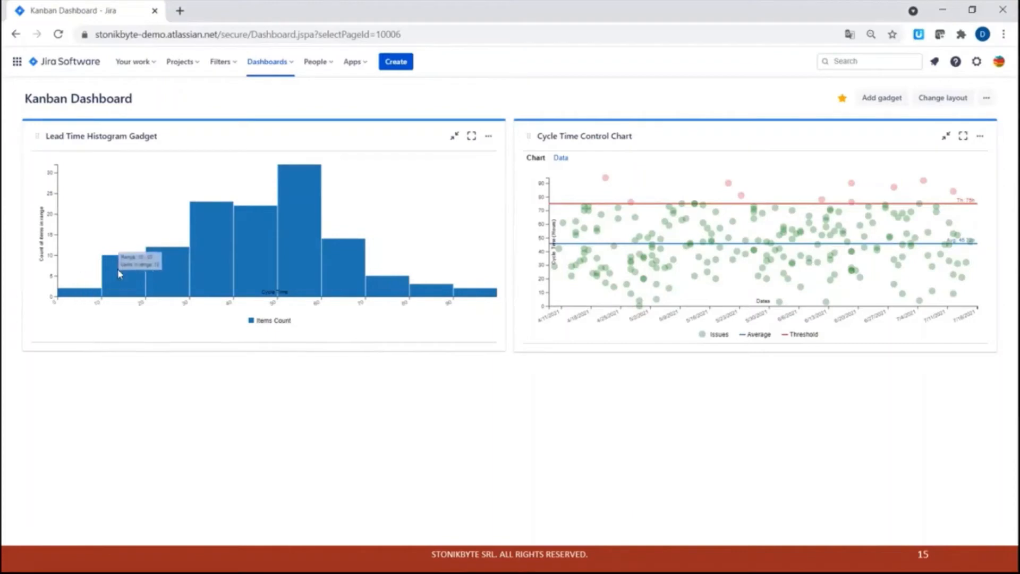
pyautogui.moveTo(119, 262)
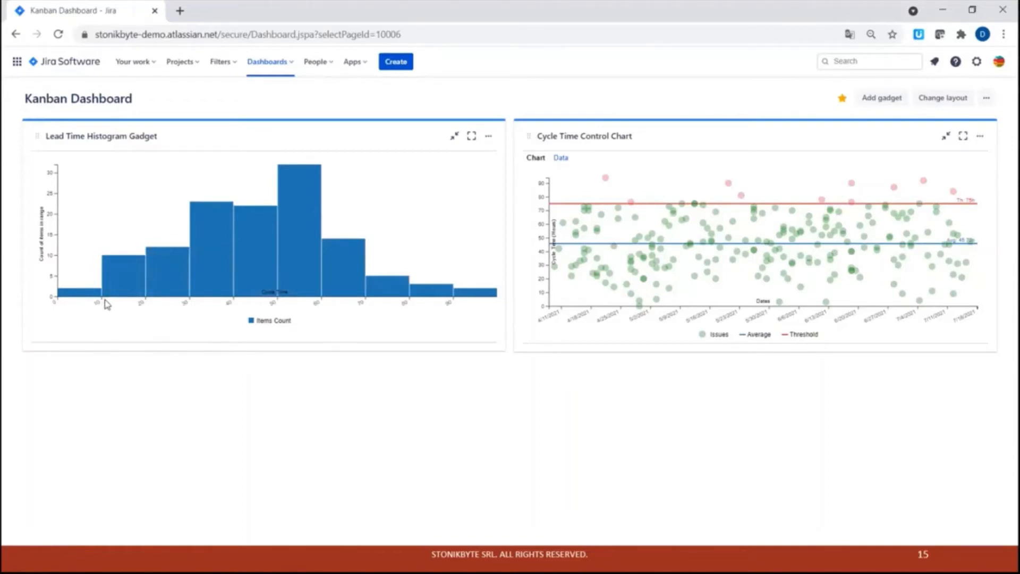
pyautogui.moveTo(292, 200)
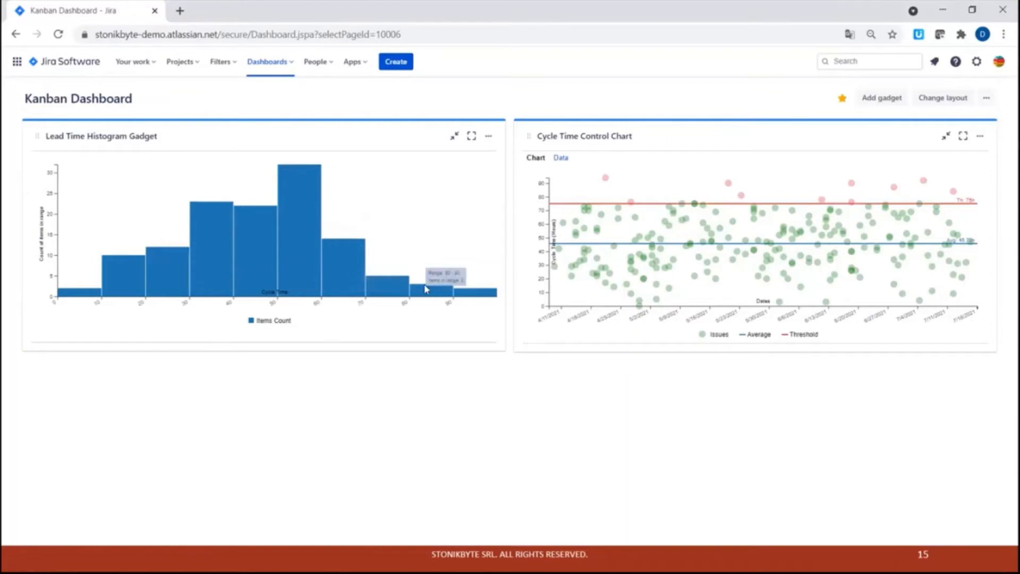
# Reconfigure the histogram gadget to display a threshold line at 80 hours and save it.
pyautogui.click(487, 139)
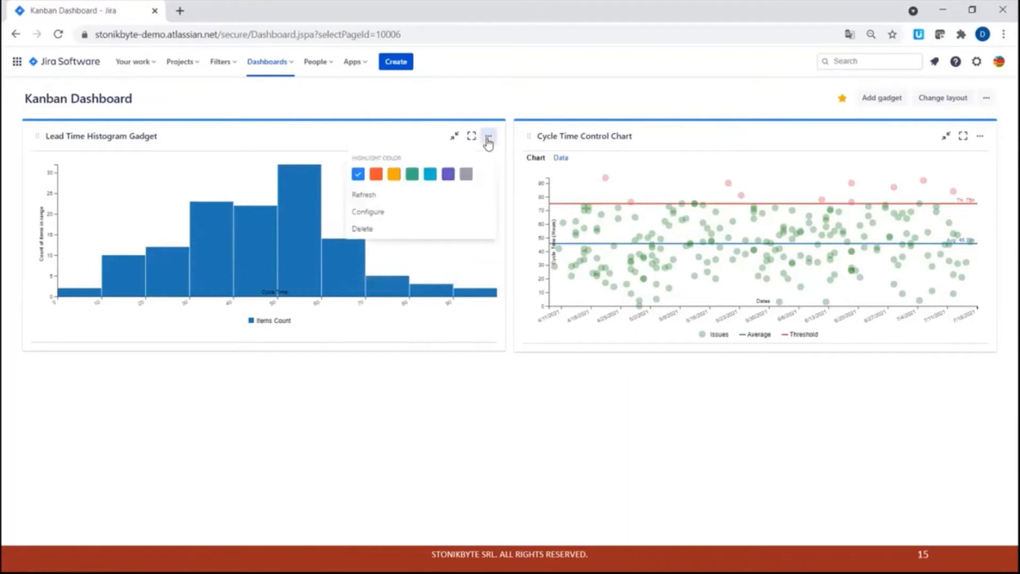
pyautogui.click(381, 213)
pyautogui.scroll(-2, 72, 401)
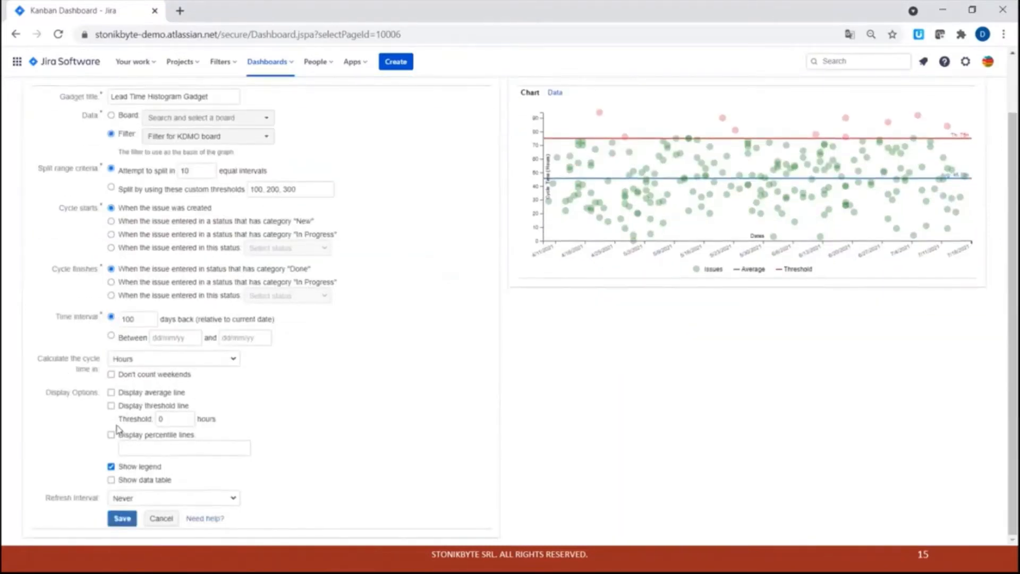
pyautogui.click(112, 406)
pyautogui.click(173, 420)
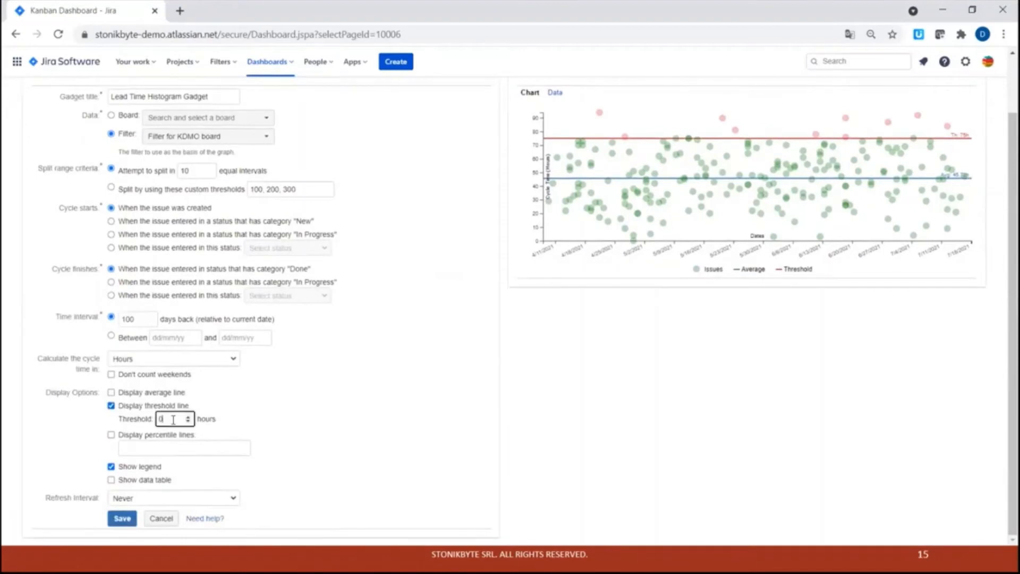
pyautogui.write('80')
pyautogui.click(308, 416)
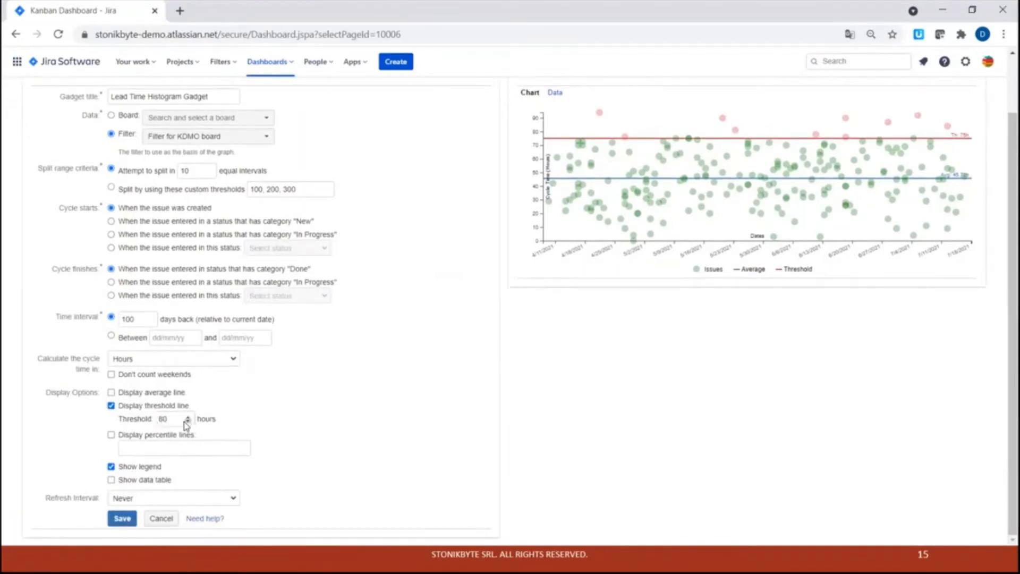
pyautogui.click(118, 521)
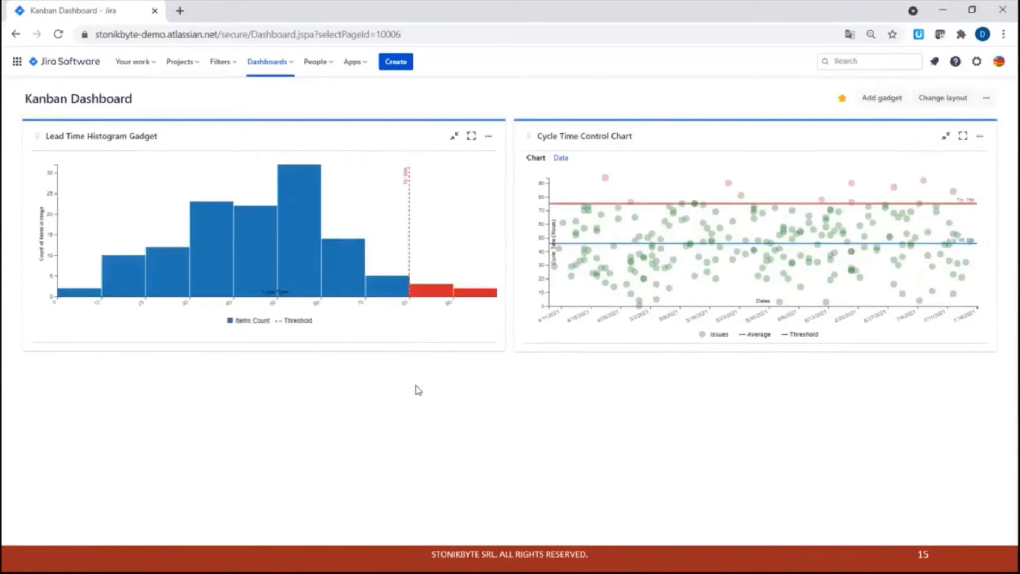
# Inspect the histogram's threshold bars and the control chart's issue points.
pyautogui.moveTo(418, 300)
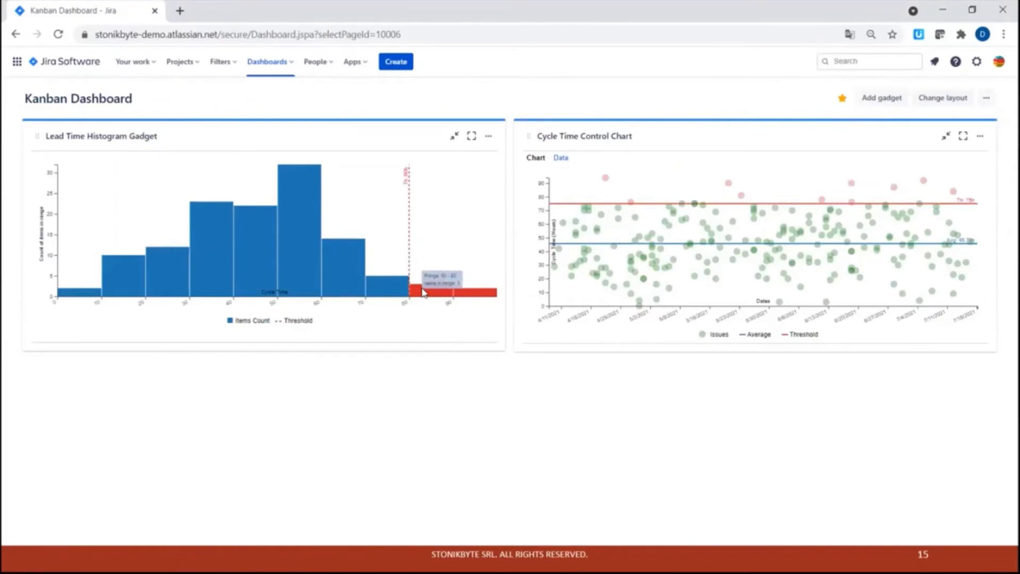
pyautogui.moveTo(474, 294)
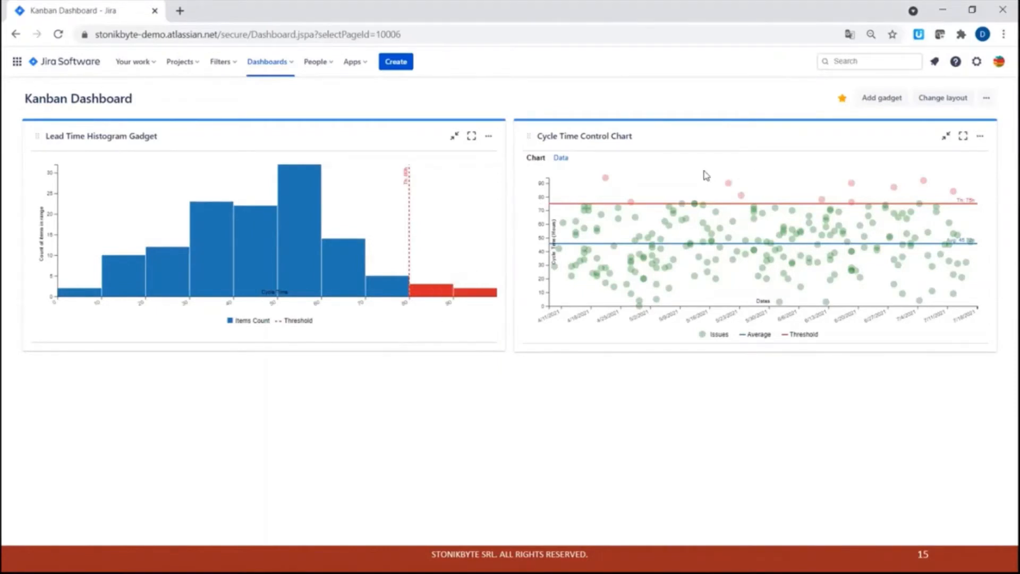
pyautogui.moveTo(741, 212)
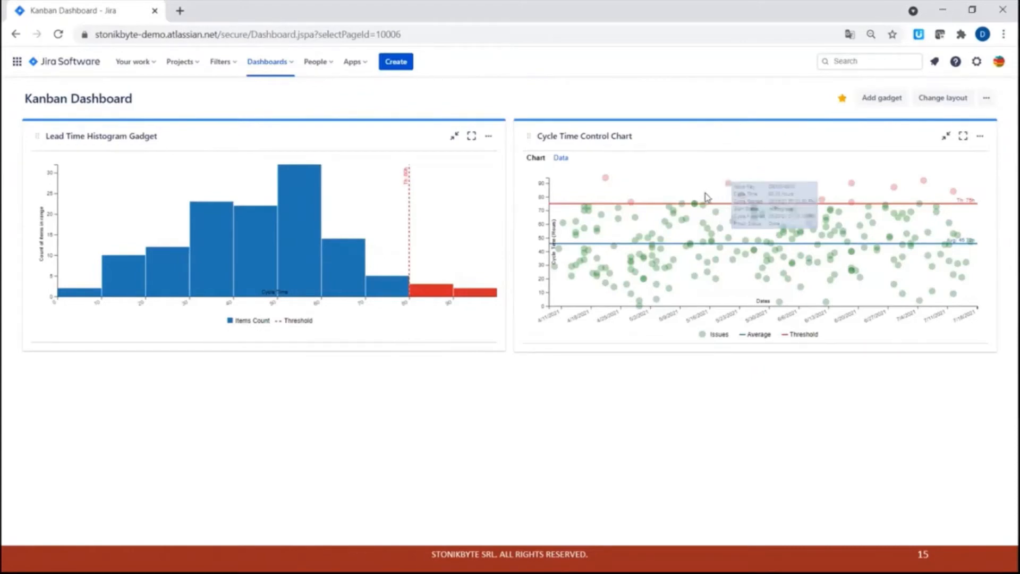
pyautogui.moveTo(607, 182)
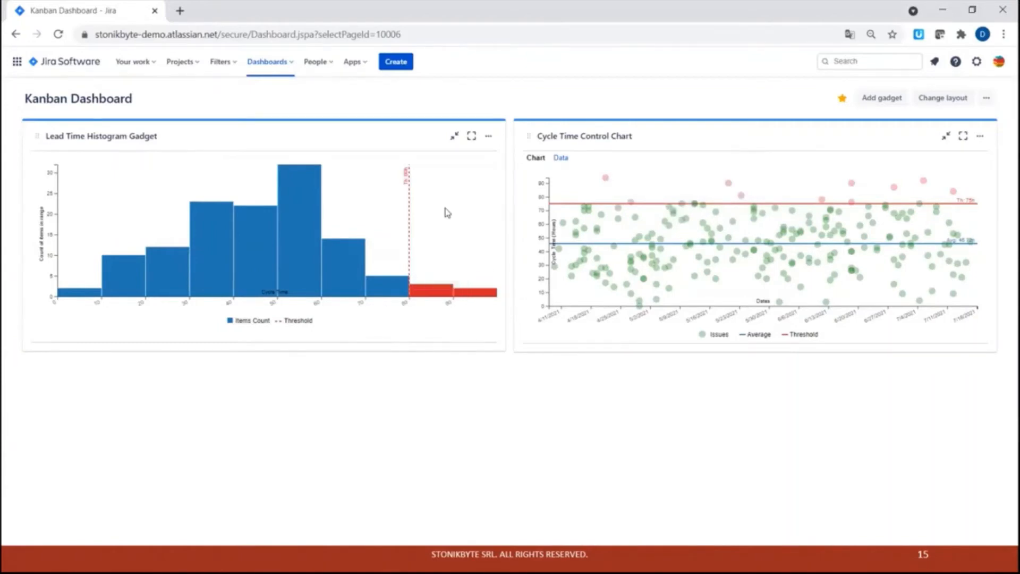
# Search for Trend and add the Cycle Time Trend Gadget-Staging gadget to the dashboard.
pyautogui.click(882, 100)
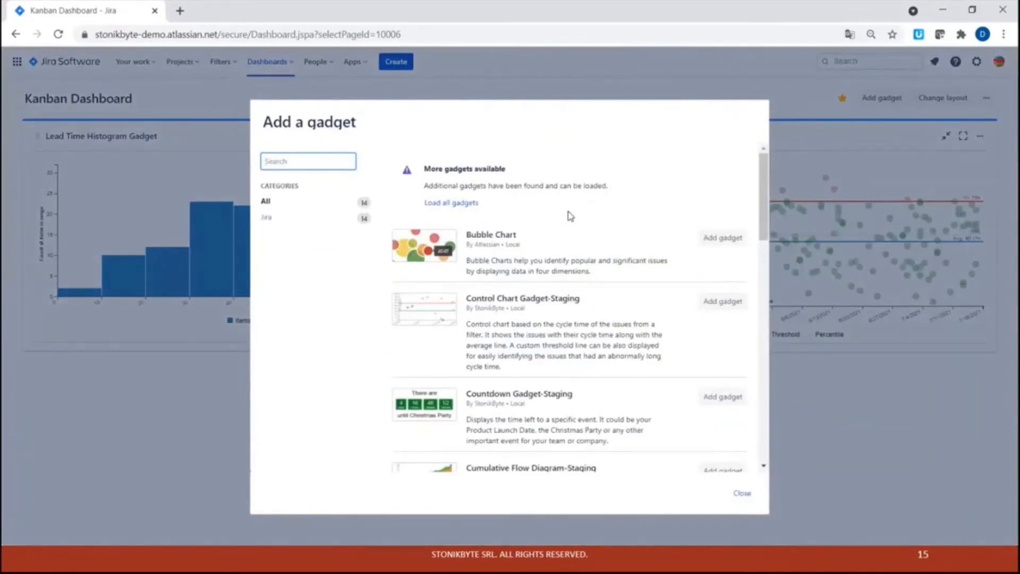
pyautogui.write('Trend')
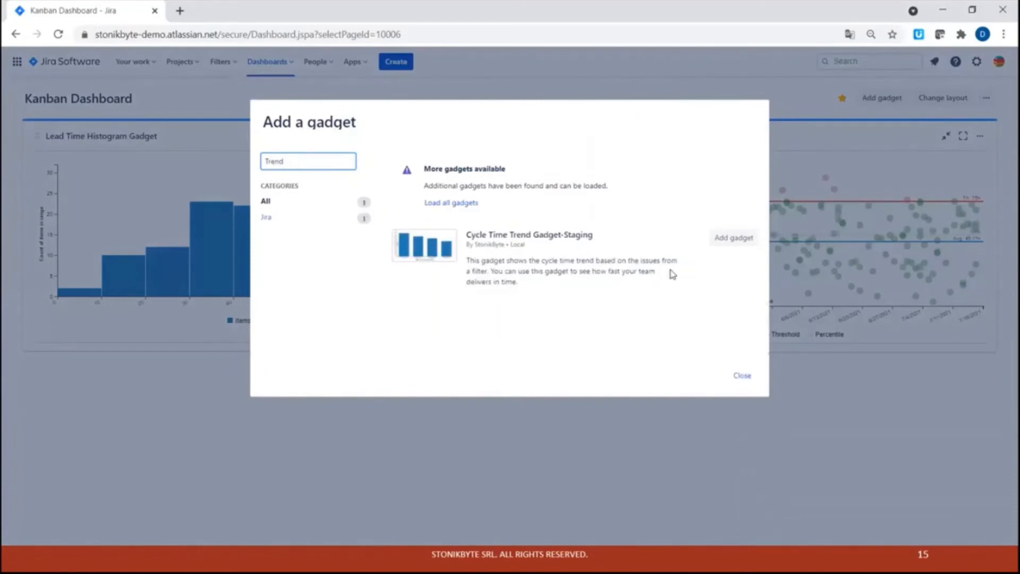
pyautogui.click(731, 239)
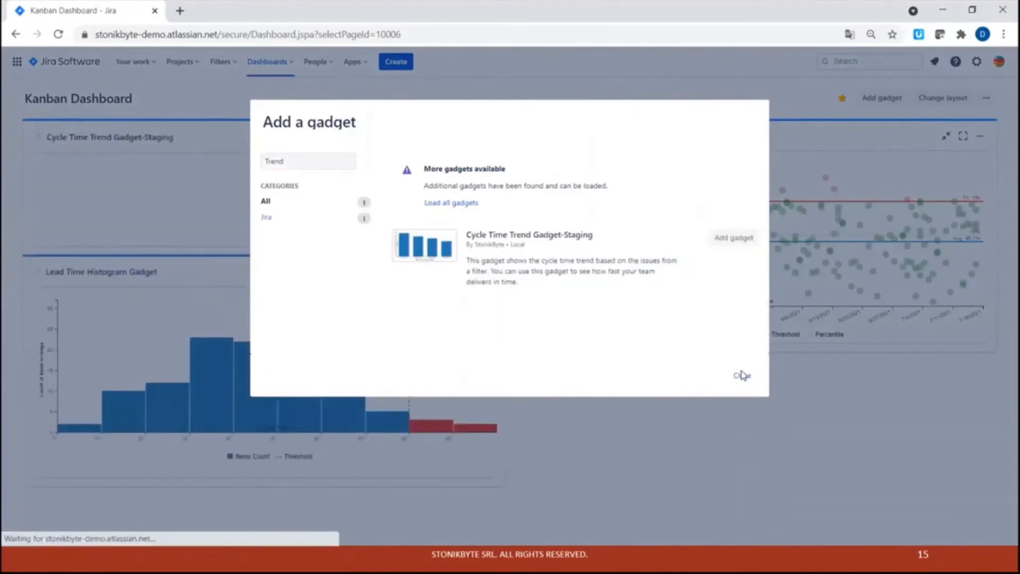
pyautogui.click(742, 376)
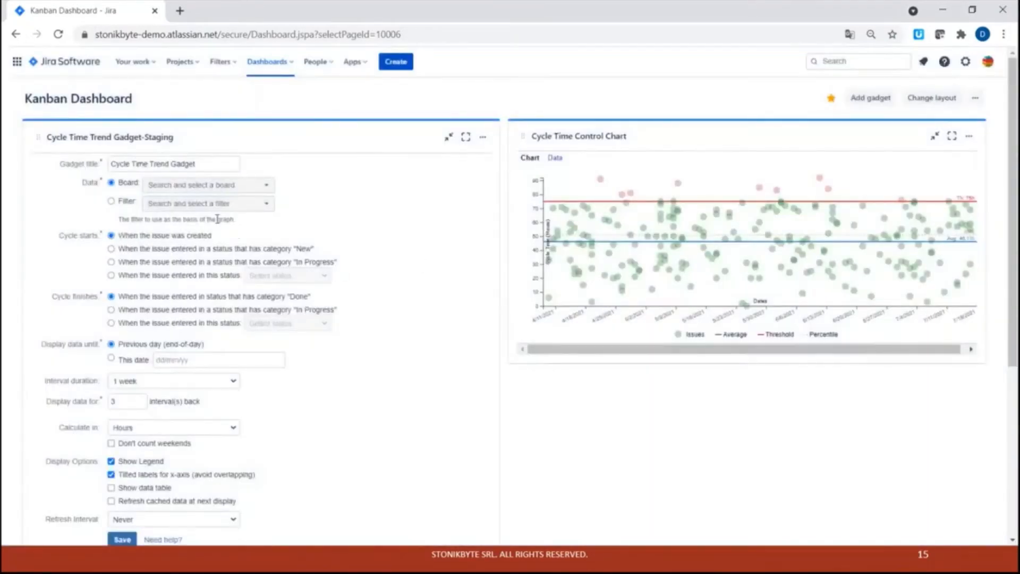
# Set the trend gadget's data source to the filter Support - All Issues.
pyautogui.scroll(-2, 59, 322)
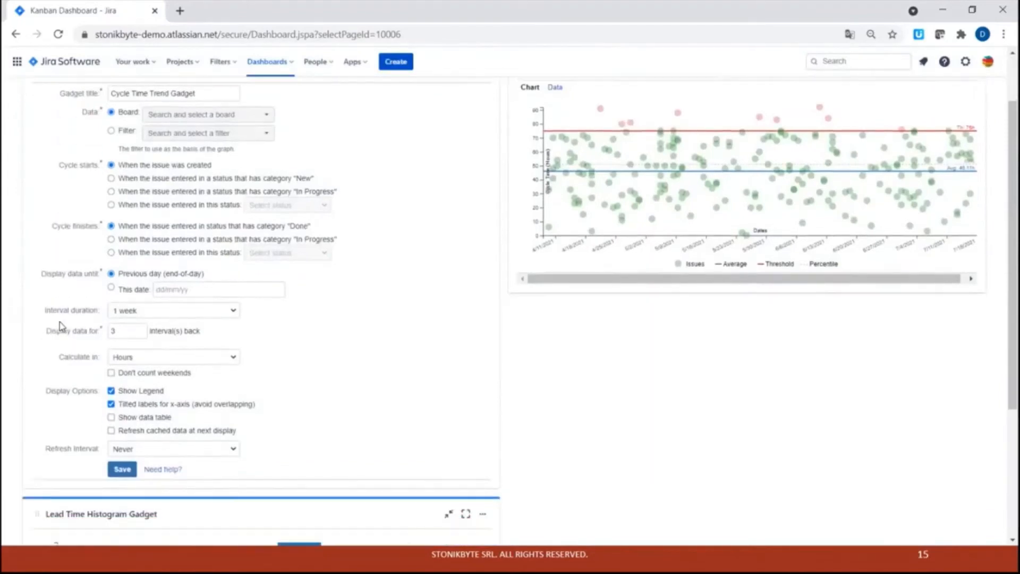
pyautogui.scroll(2, 60, 322)
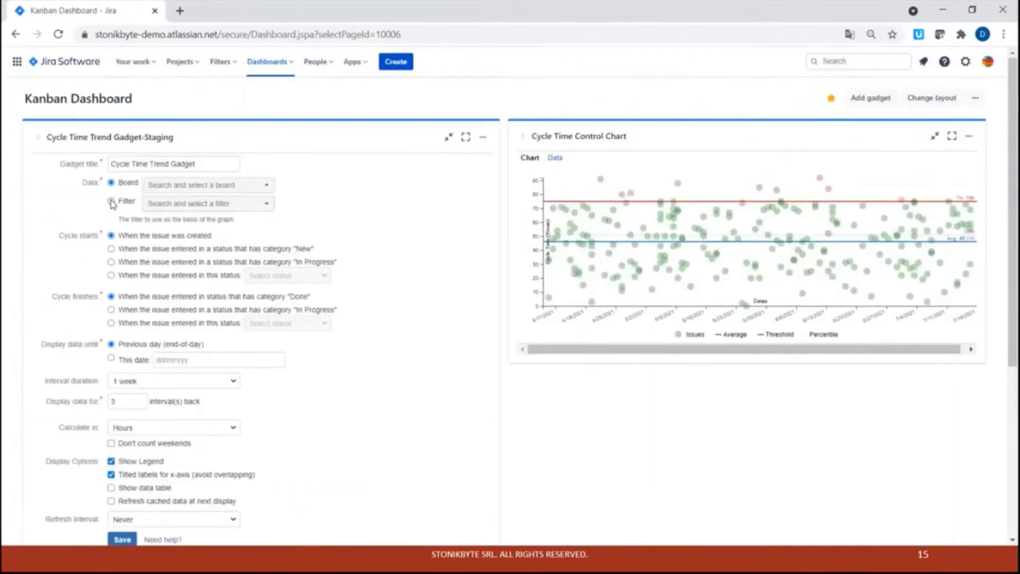
pyautogui.click(111, 201)
pyautogui.click(149, 204)
pyautogui.click(155, 266)
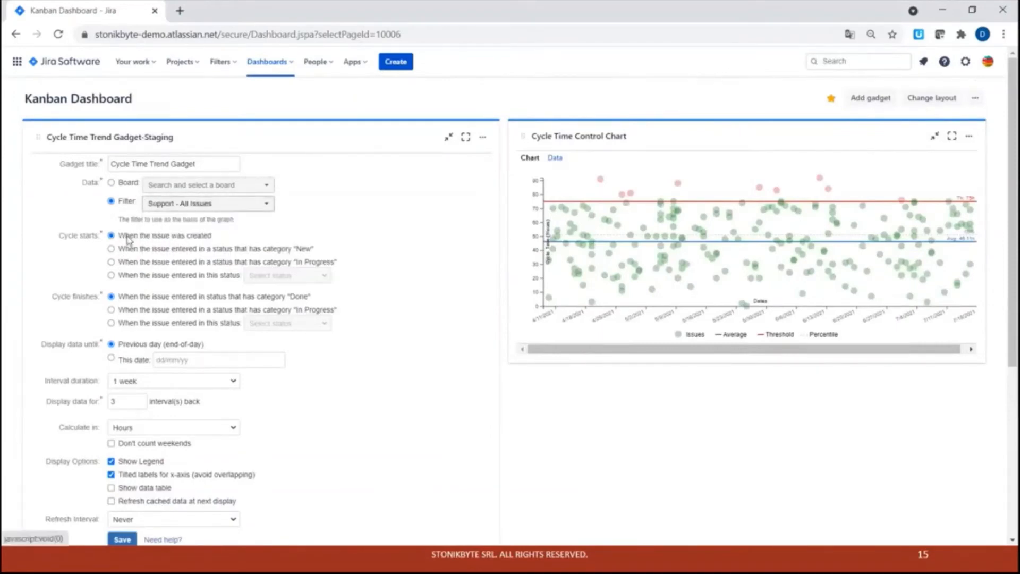
# Make the cycle start when the issue enters an In Progress status, with a 1 week interval duration.
pyautogui.click(111, 262)
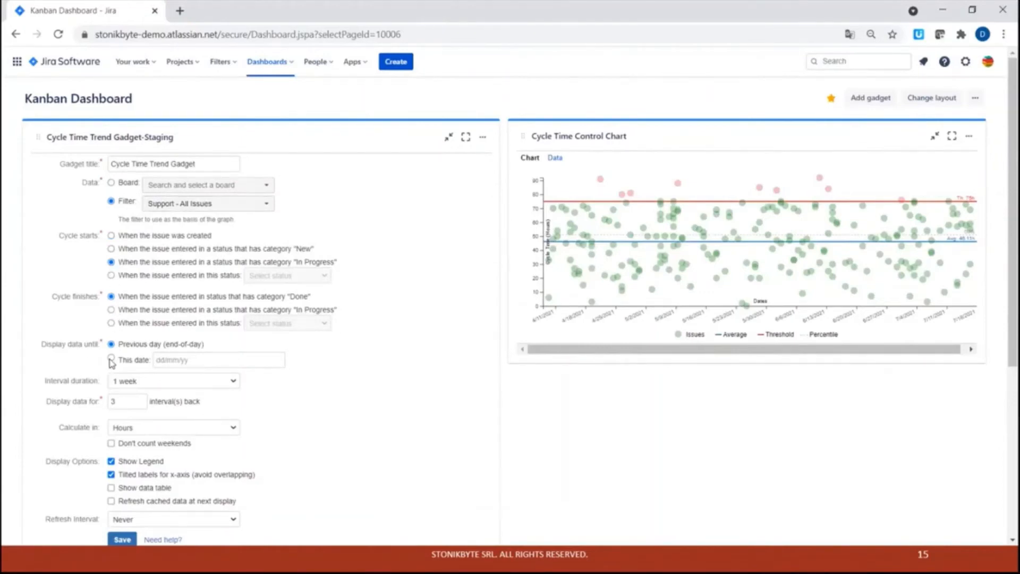
pyautogui.click(134, 385)
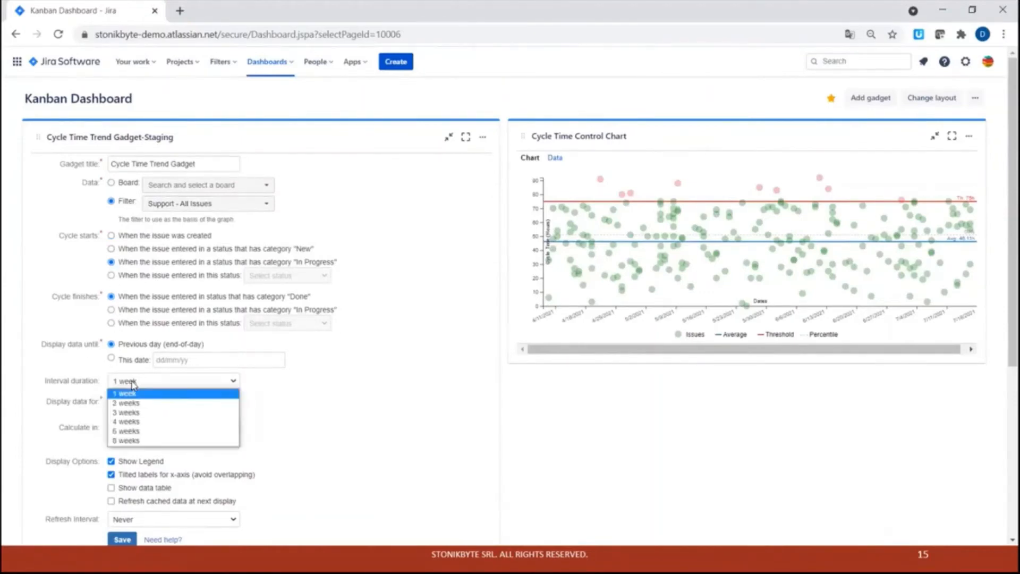
pyautogui.click(132, 383)
# Set the trend gadget to display data for 5 intervals back.
pyautogui.scroll(-3, 131, 268)
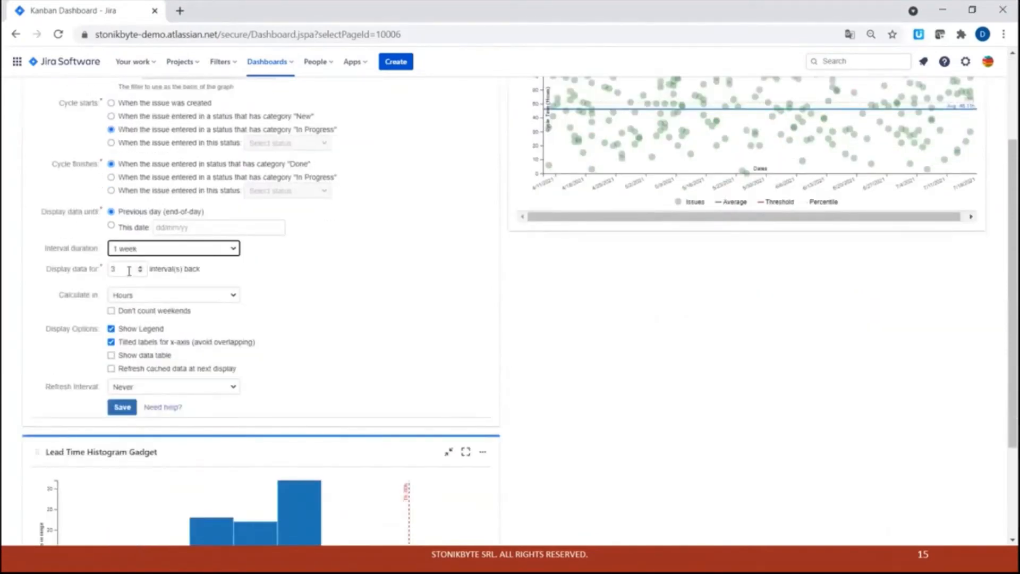
pyautogui.click(129, 272)
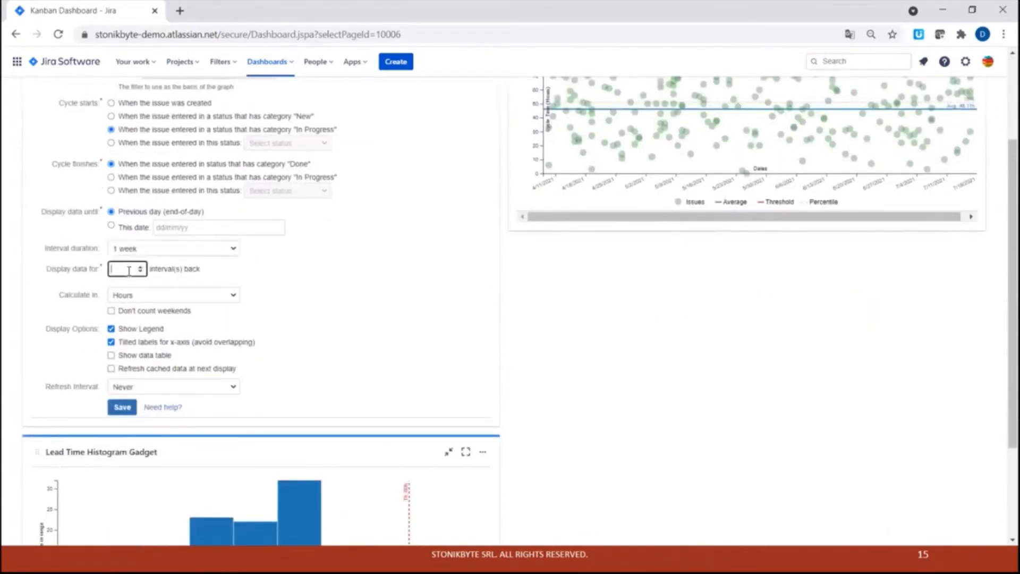
pyautogui.click(78, 319)
pyautogui.scroll(3, 77, 346)
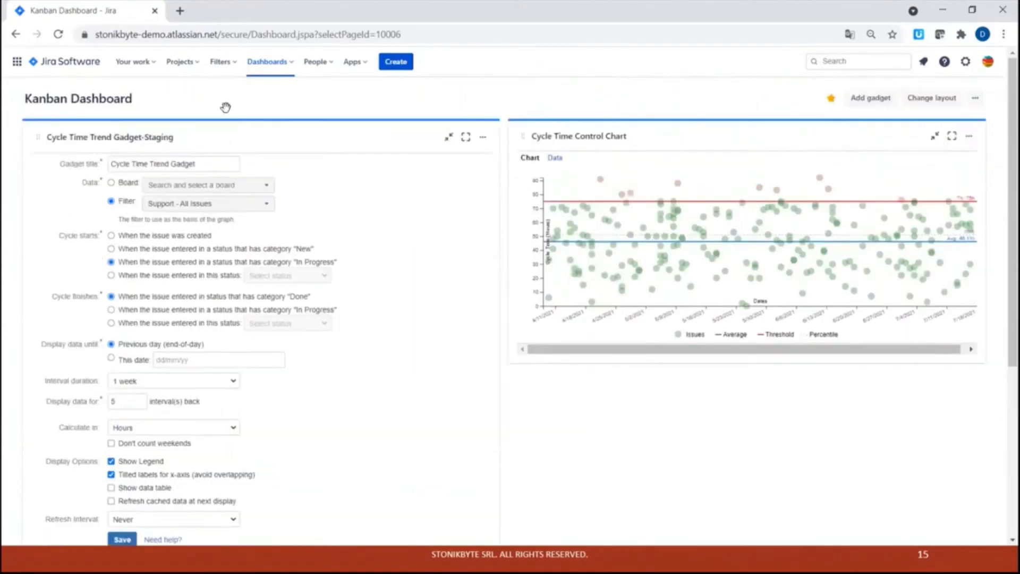
# Rename the trend gadget title to Weekly Cycle Time Trend.
pyautogui.click(136, 162)
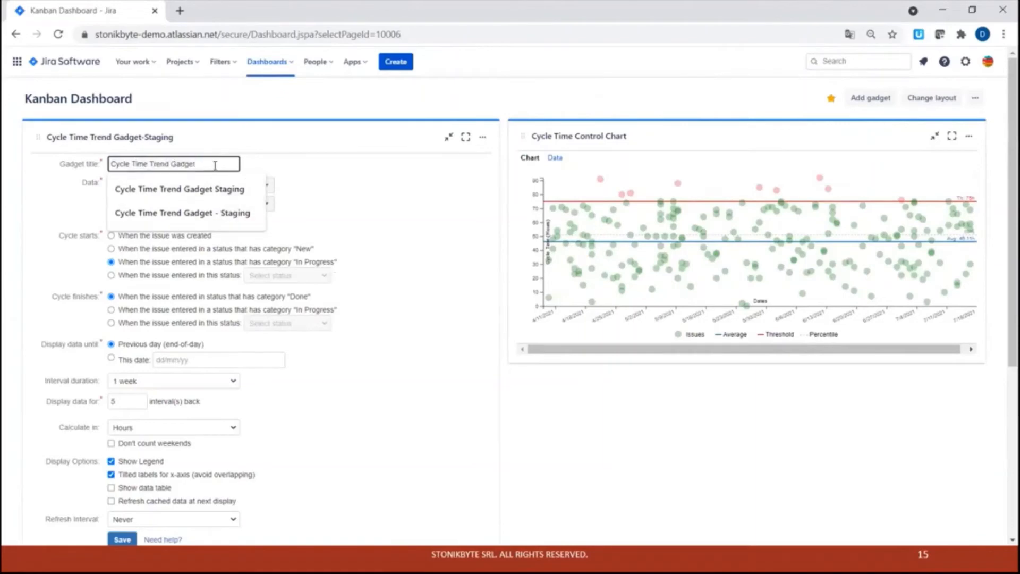
pyautogui.write('Weekly')
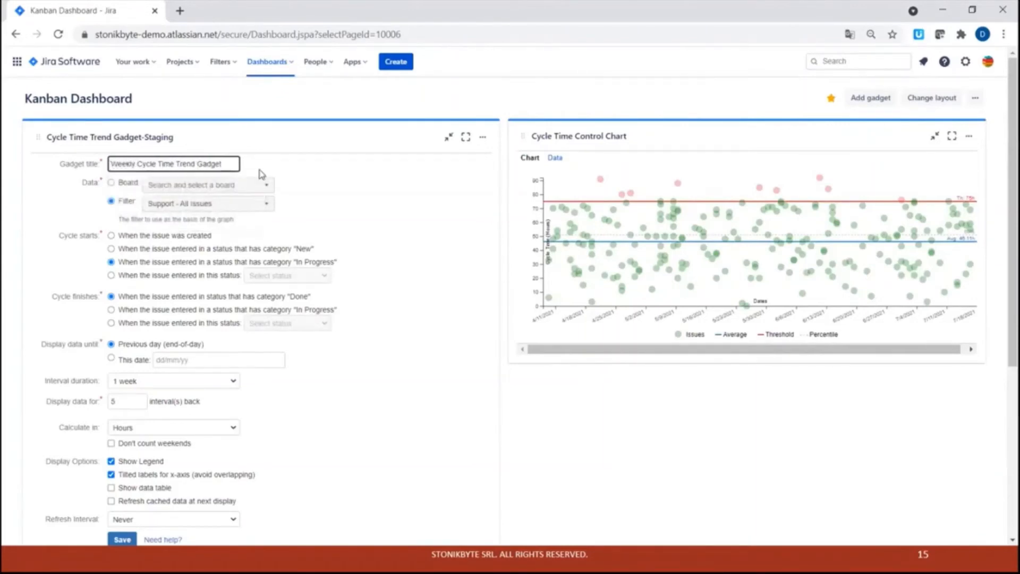
pyautogui.click(304, 171)
pyautogui.doubleClick(217, 165)
pyautogui.press('BackSpace')
pyautogui.click(77, 199)
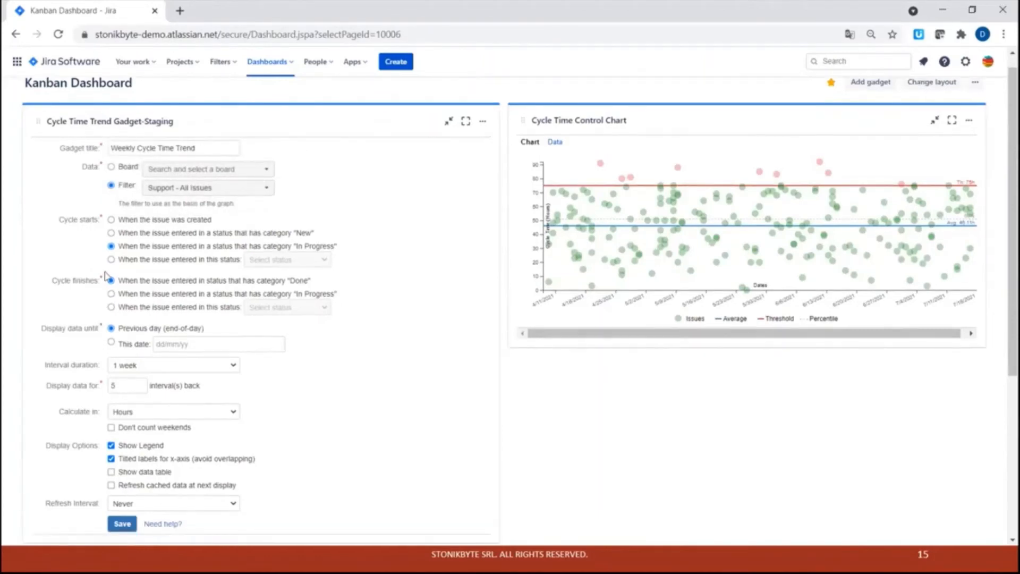
# Save the trend gadget configuration.
pyautogui.scroll(-3, 122, 404)
pyautogui.click(122, 407)
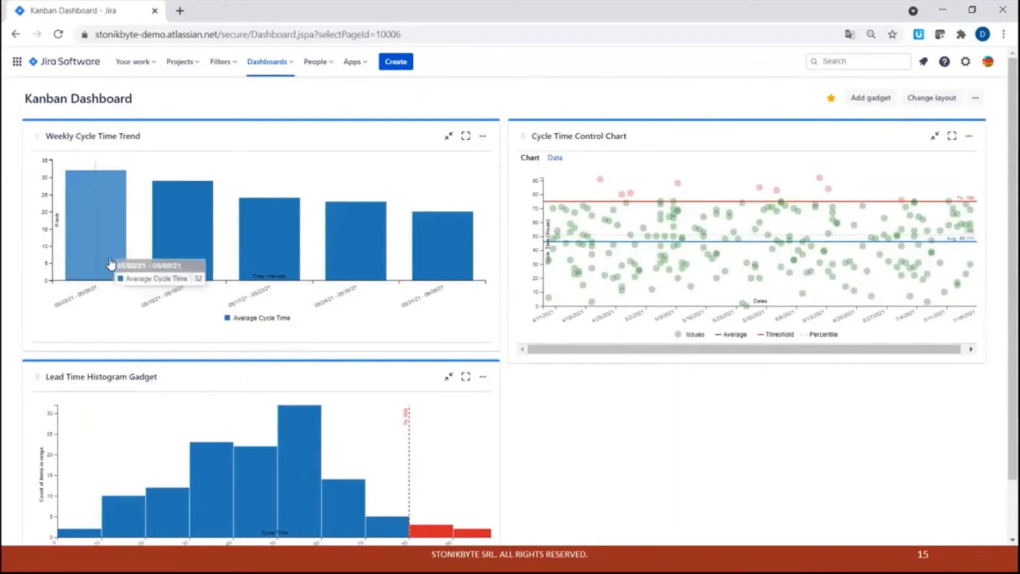
pyautogui.moveTo(183, 253)
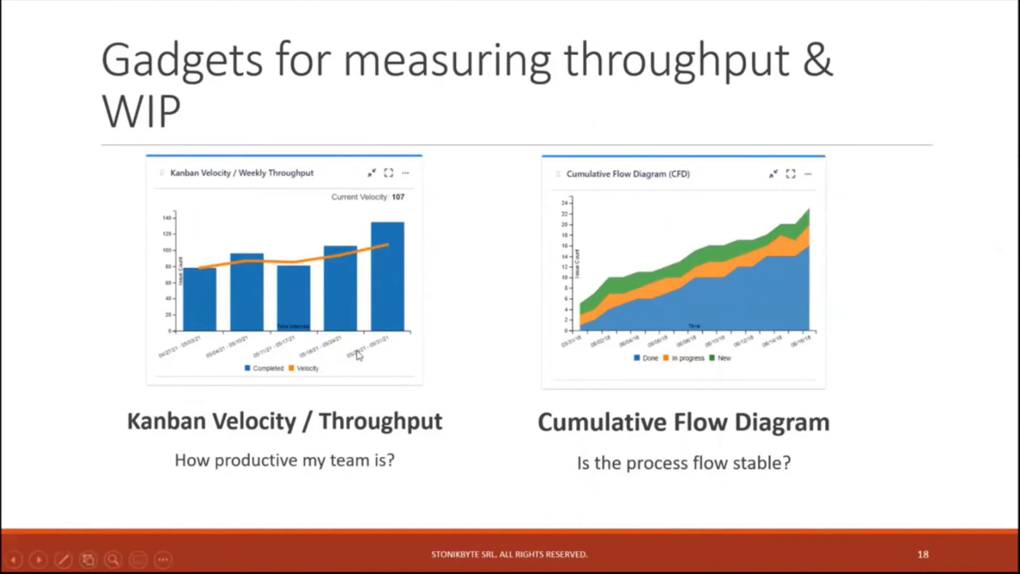
pyautogui.click(389, 297)
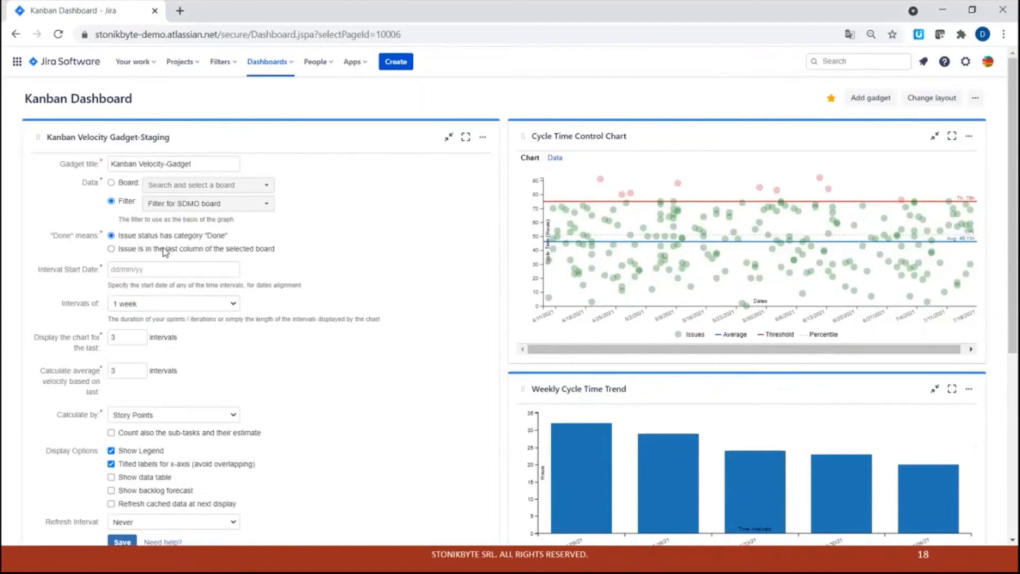
# Set the Kanban Velocity gadget's interval start date to 19/07/2021.
pyautogui.click(144, 268)
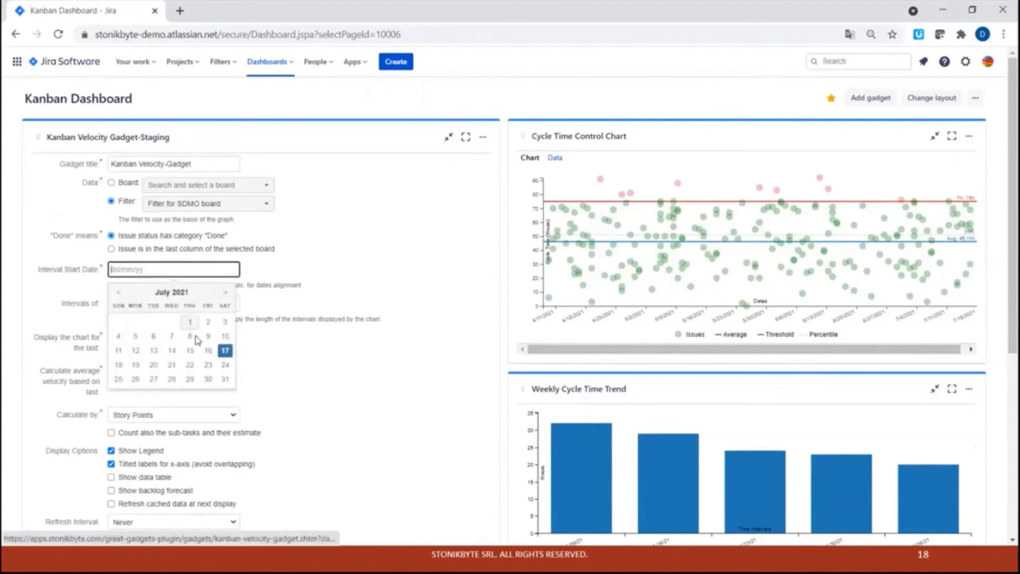
pyautogui.click(137, 366)
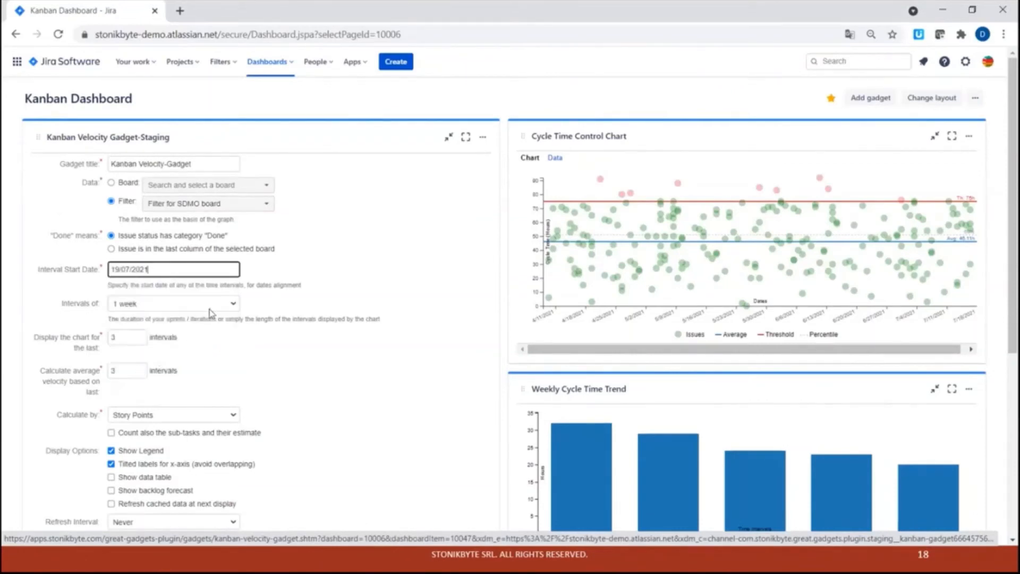
pyautogui.doubleClick(157, 284)
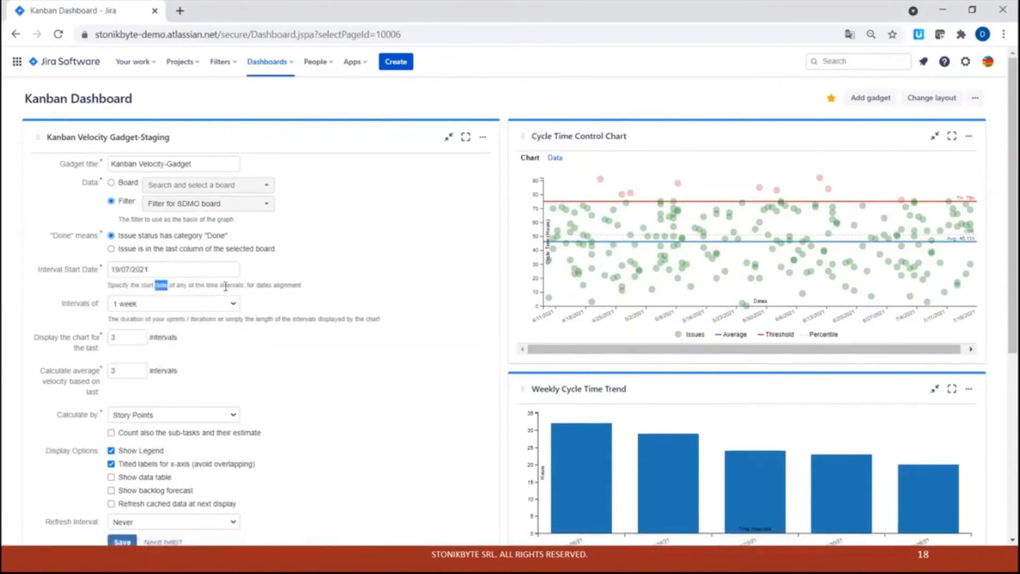
pyautogui.click(234, 289)
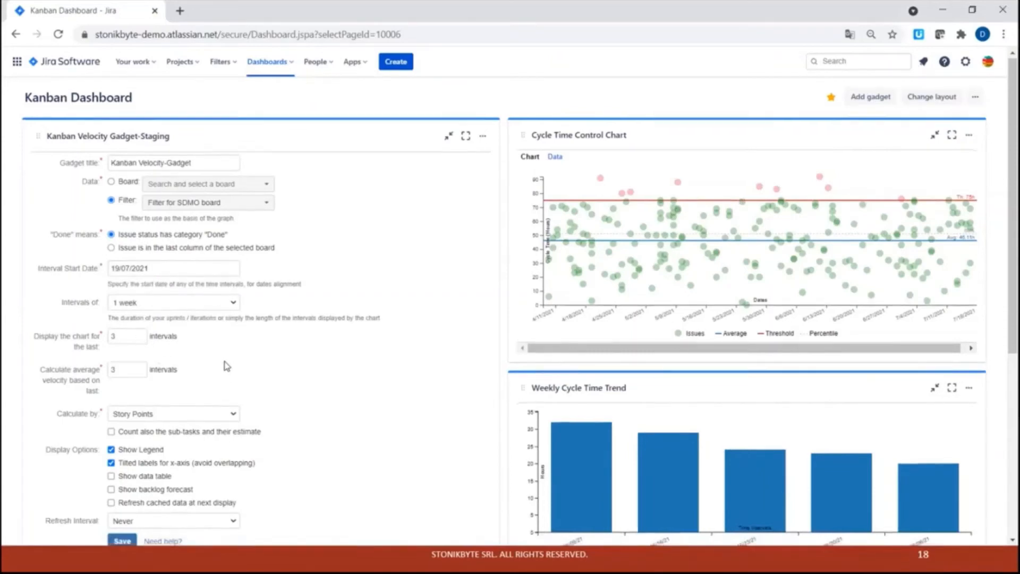
# Display the velocity chart for the last 5 intervals.
pyautogui.scroll(-2, 223, 365)
pyautogui.click(131, 273)
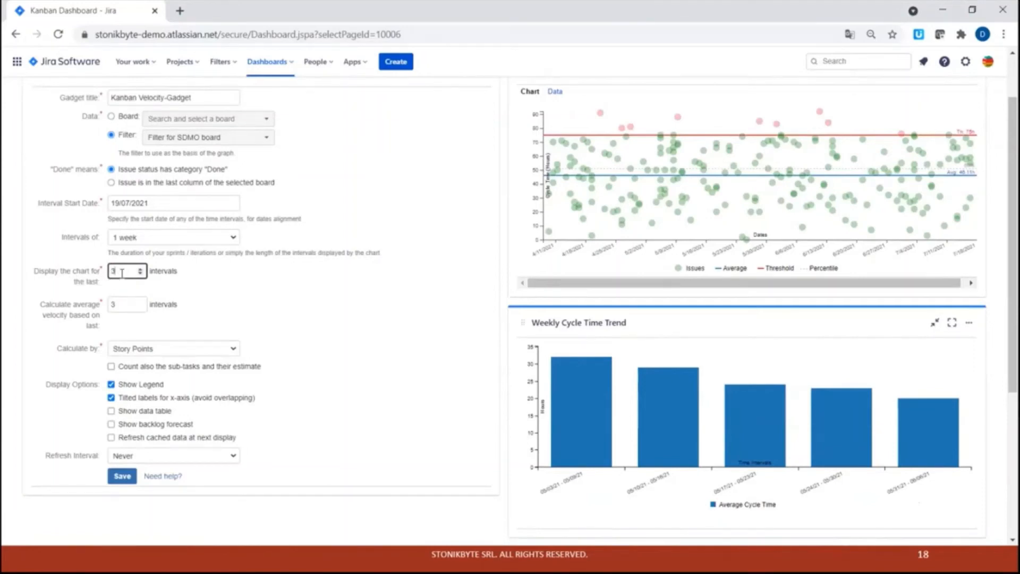
pyautogui.click(176, 271)
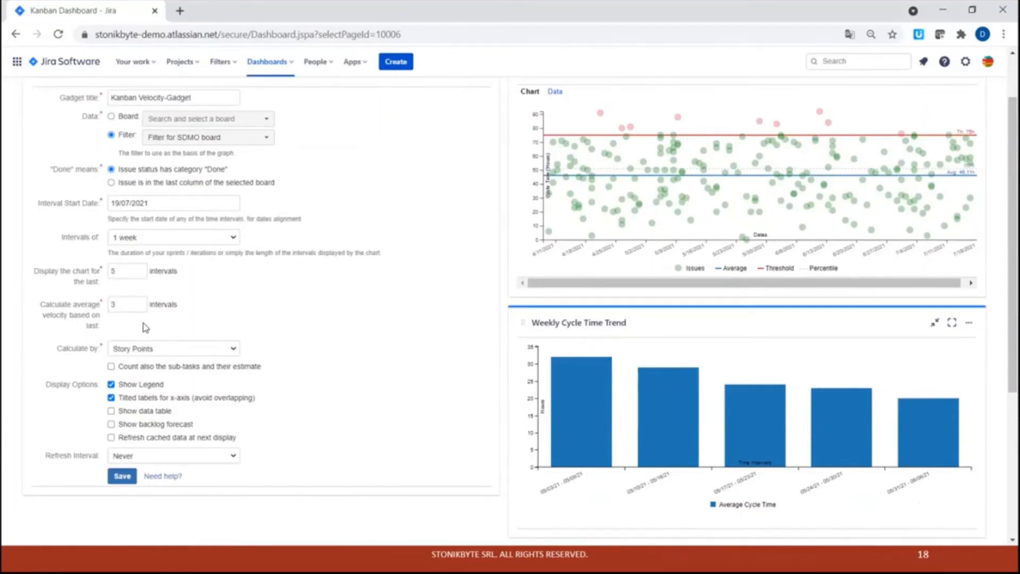
# Set the Kanban Velocity gadget to calculate by Issue Count.
pyautogui.click(129, 353)
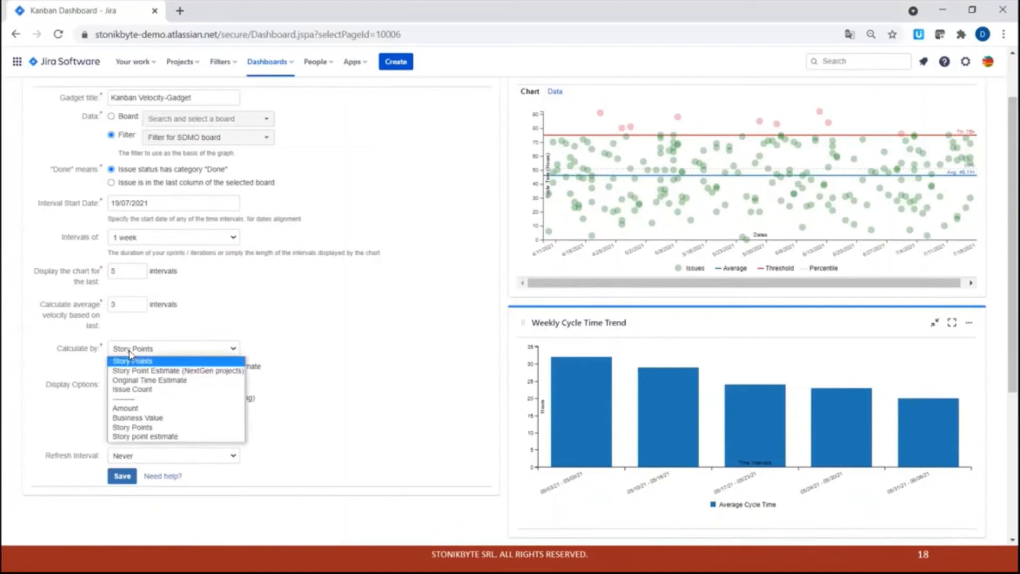
pyautogui.click(130, 391)
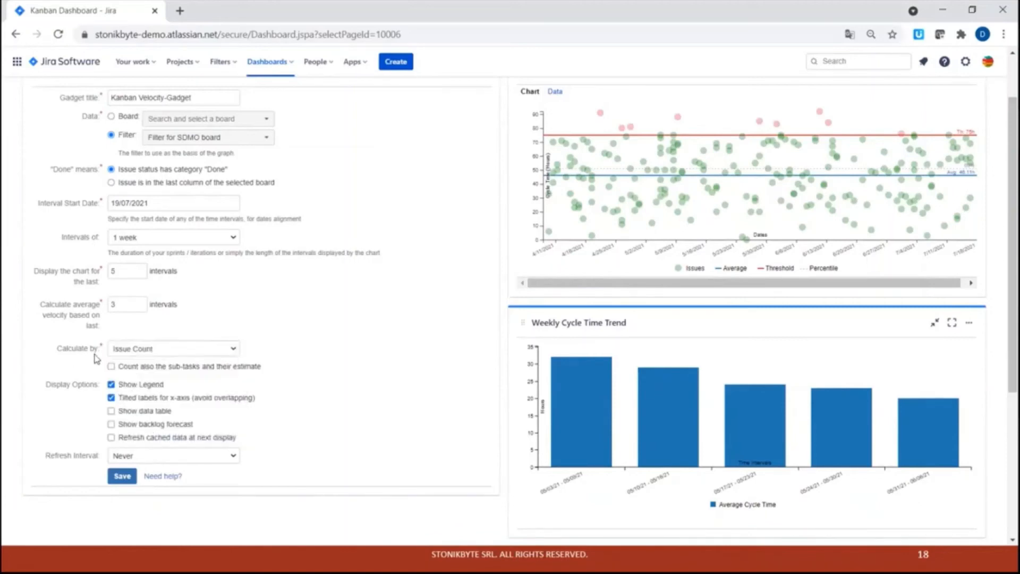
pyautogui.click(128, 353)
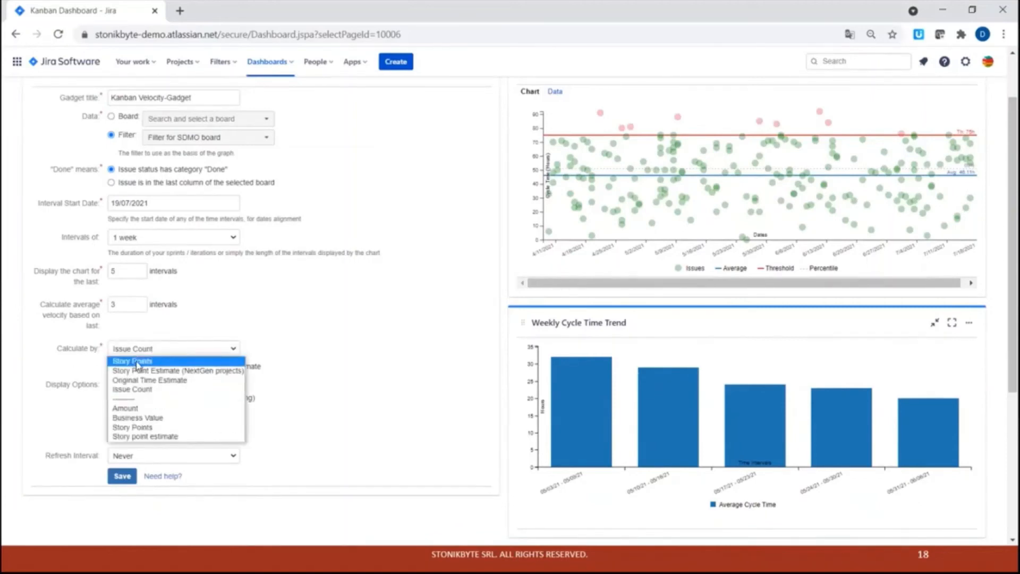
pyautogui.click(130, 390)
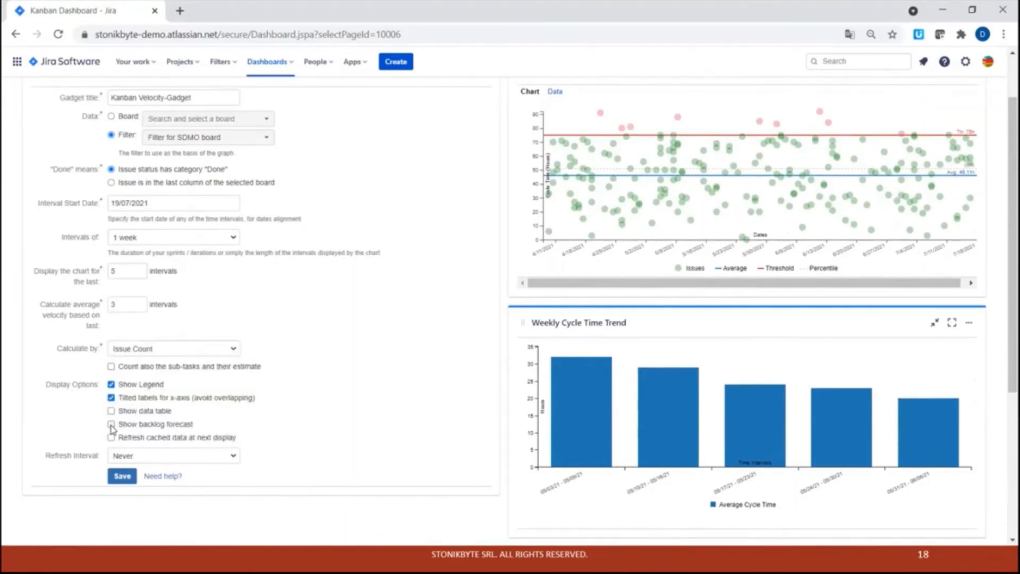
# Enable the backlog forecast display option and save the Kanban Velocity gadget configuration.
pyautogui.click(110, 424)
pyautogui.click(122, 476)
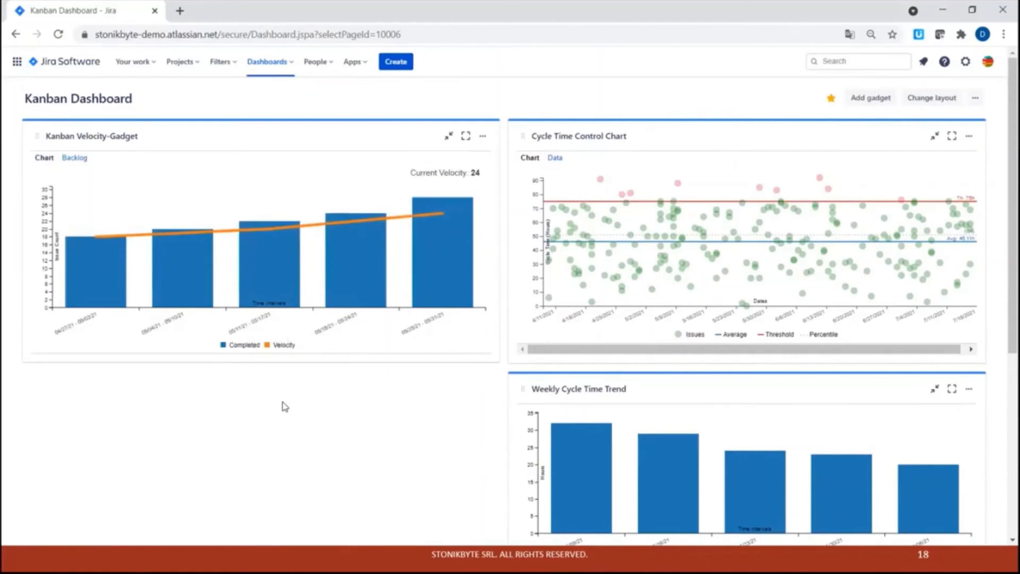
pyautogui.moveTo(444, 282)
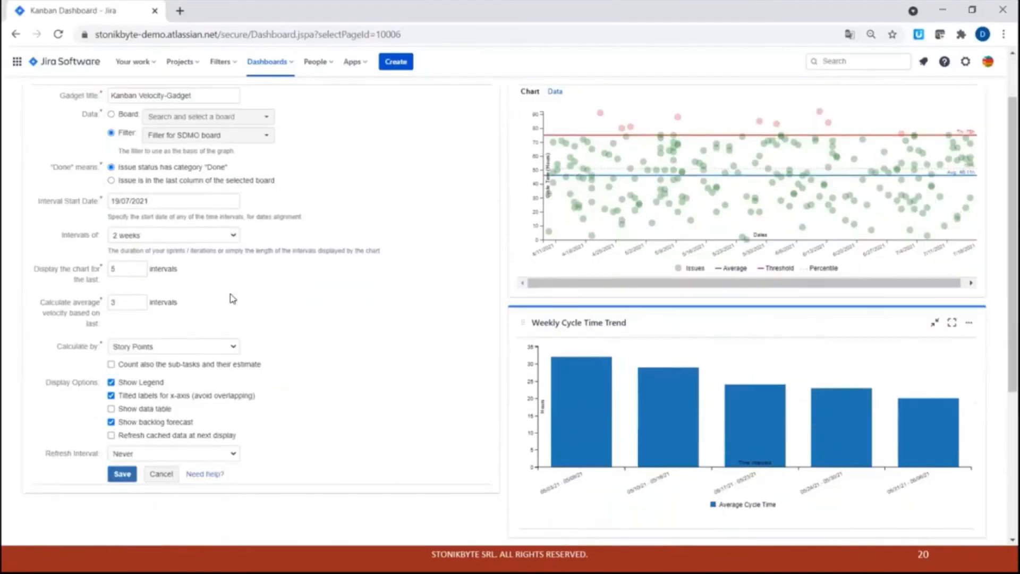
# Close the velocity gadget's configuration and review its backlog forecast, switching between the Chart and Backlog views.
pyautogui.click(159, 474)
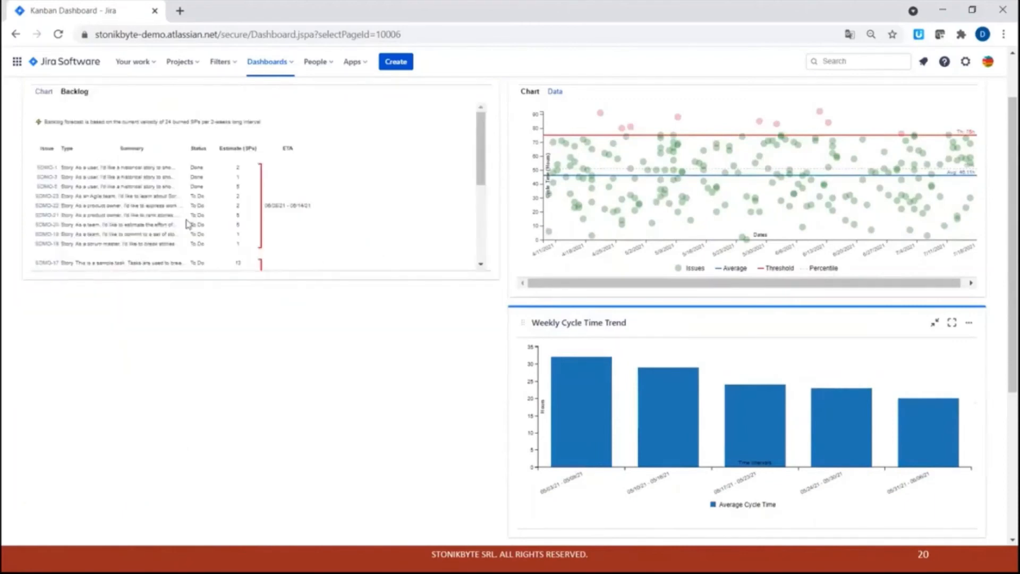
pyautogui.scroll(-5, 133, 198)
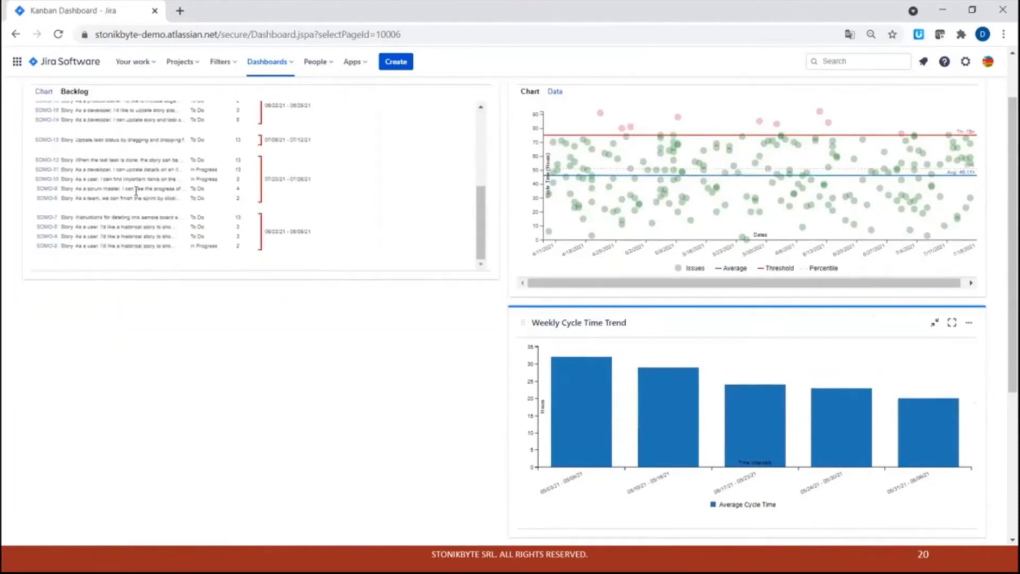
pyautogui.scroll(5, 131, 191)
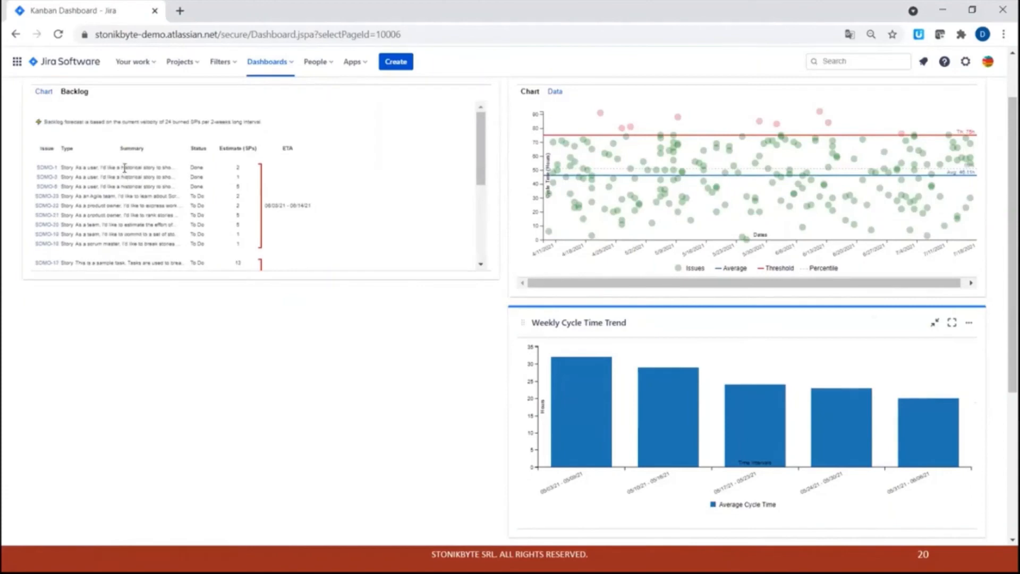
pyautogui.scroll(-5, 119, 173)
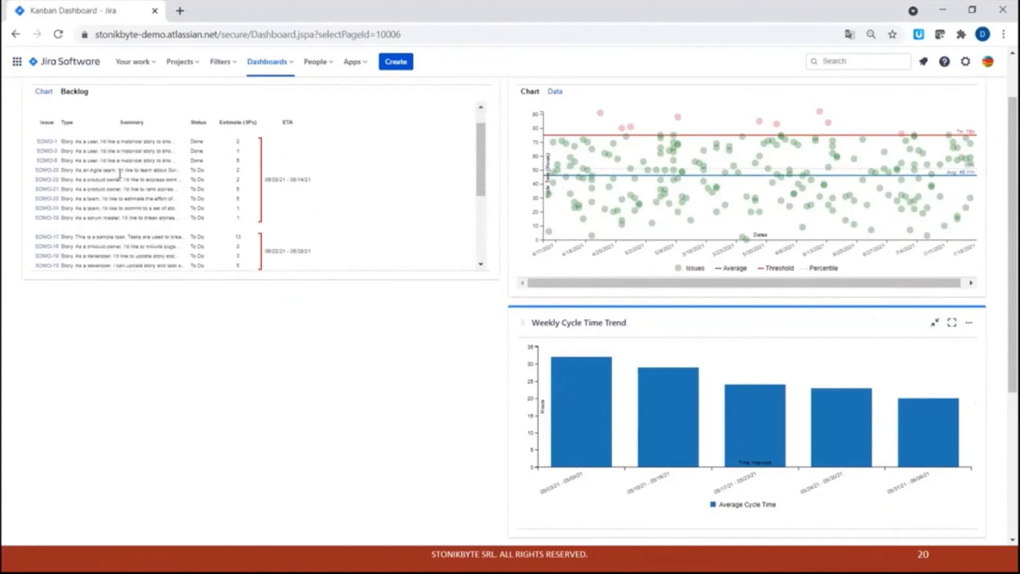
pyautogui.scroll(5, 106, 174)
pyautogui.scroll(-5, 93, 175)
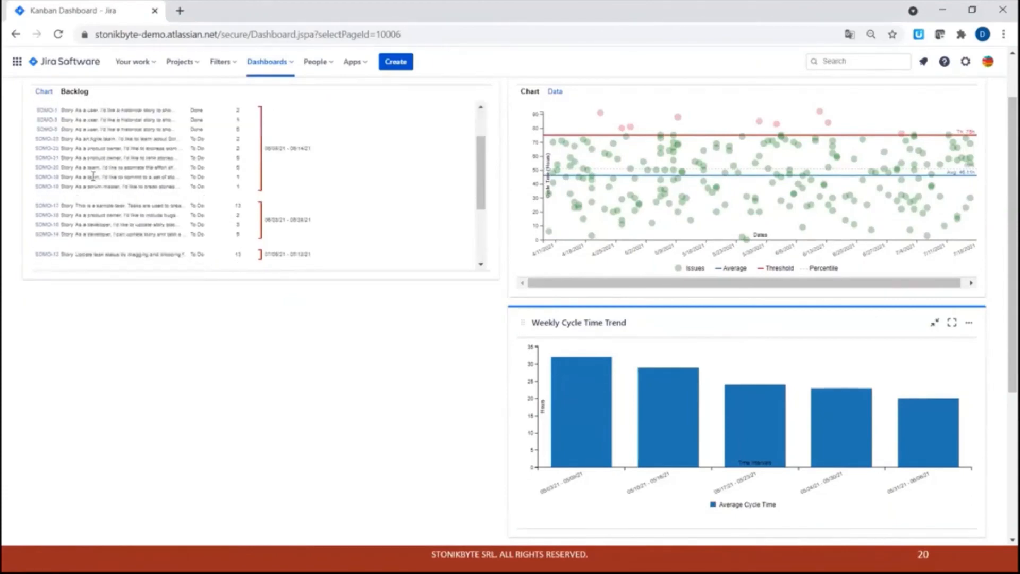
pyautogui.scroll(5, 149, 138)
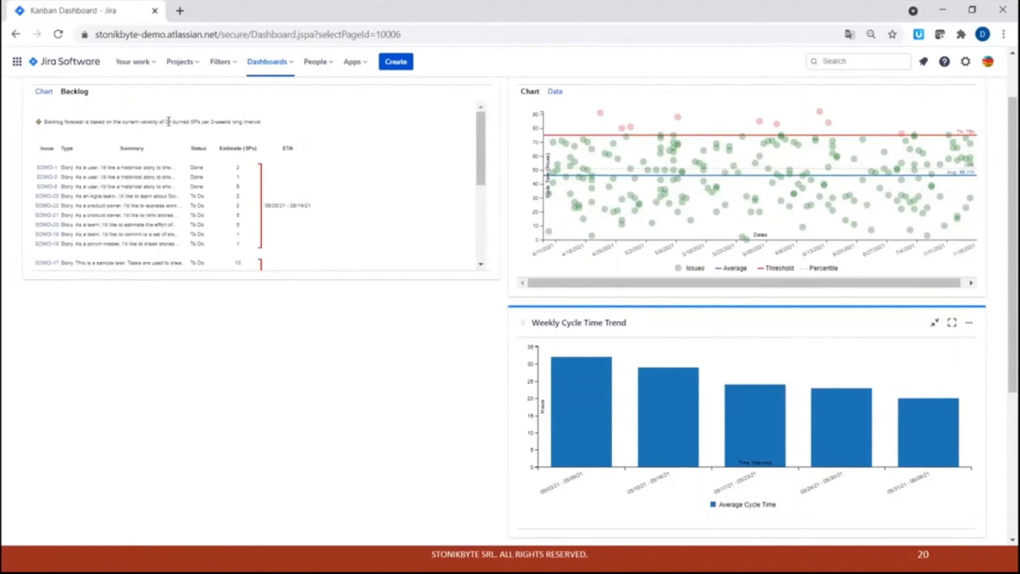
pyautogui.click(44, 92)
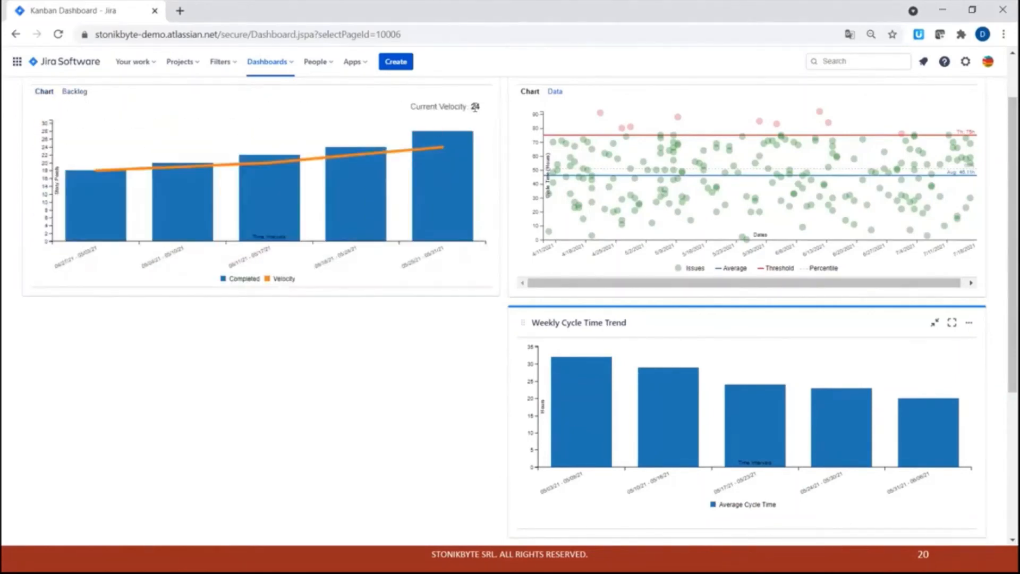
pyautogui.click(74, 91)
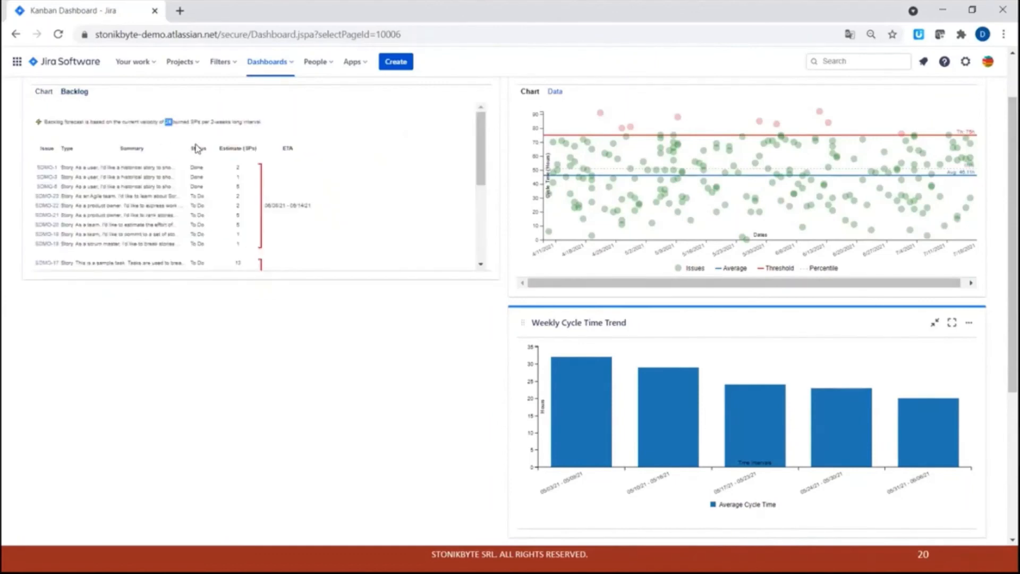
pyautogui.click(196, 144)
pyautogui.scroll(-8, 260, 240)
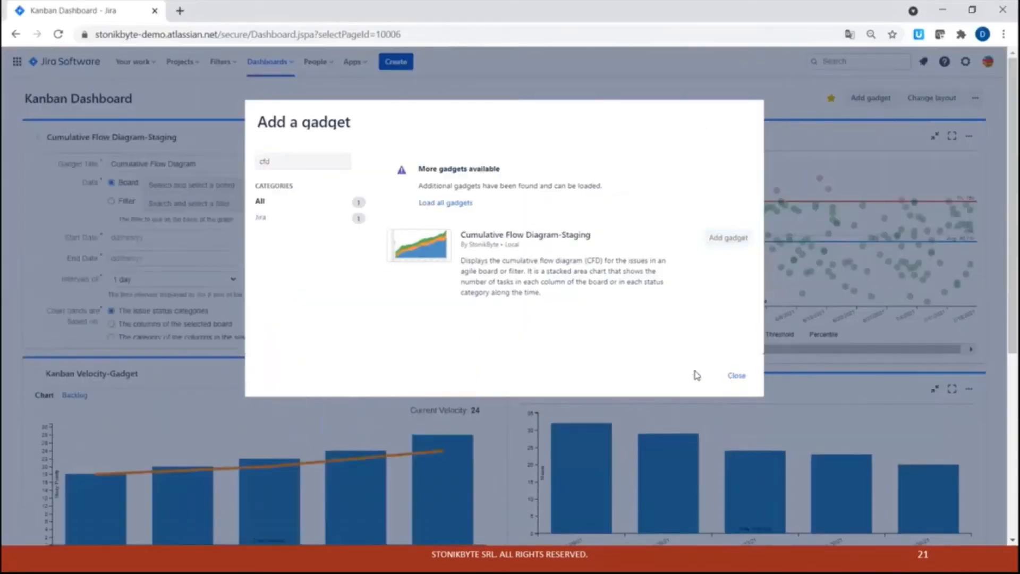
# Close the gadget dialog and set the new Cumulative Flow Diagram gadget's board to SDMO board.
pyautogui.click(736, 374)
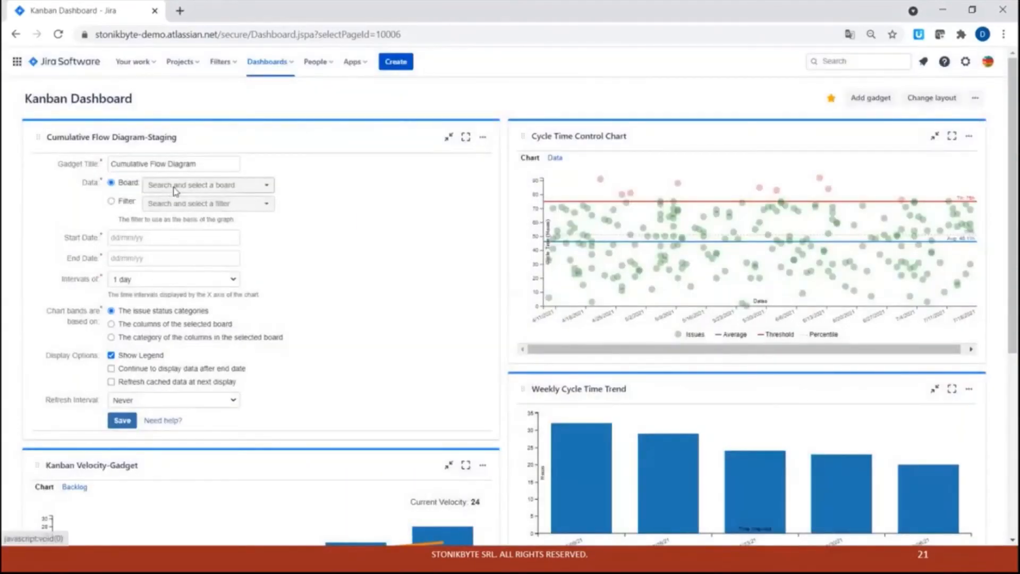
pyautogui.click(176, 187)
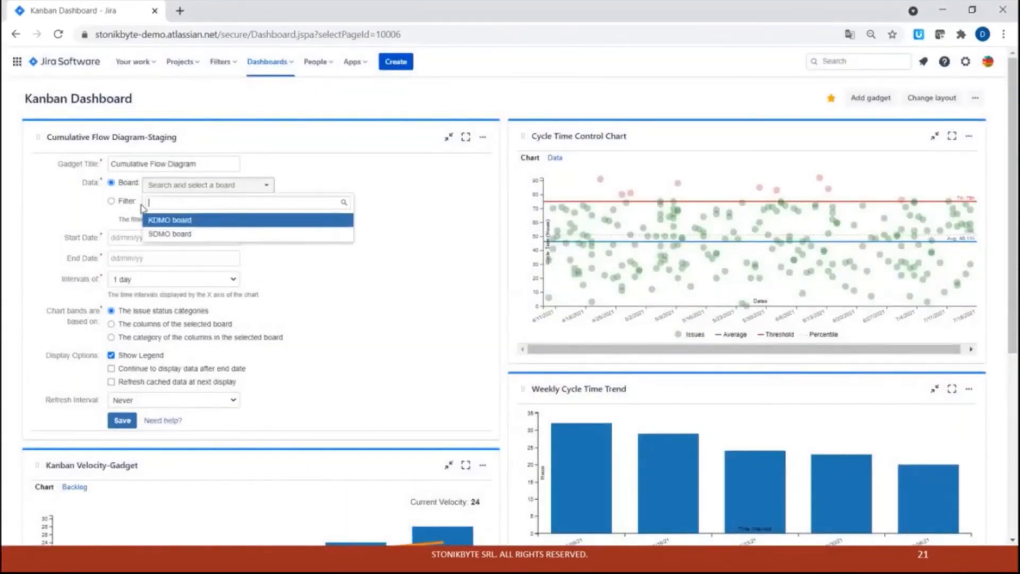
pyautogui.click(166, 235)
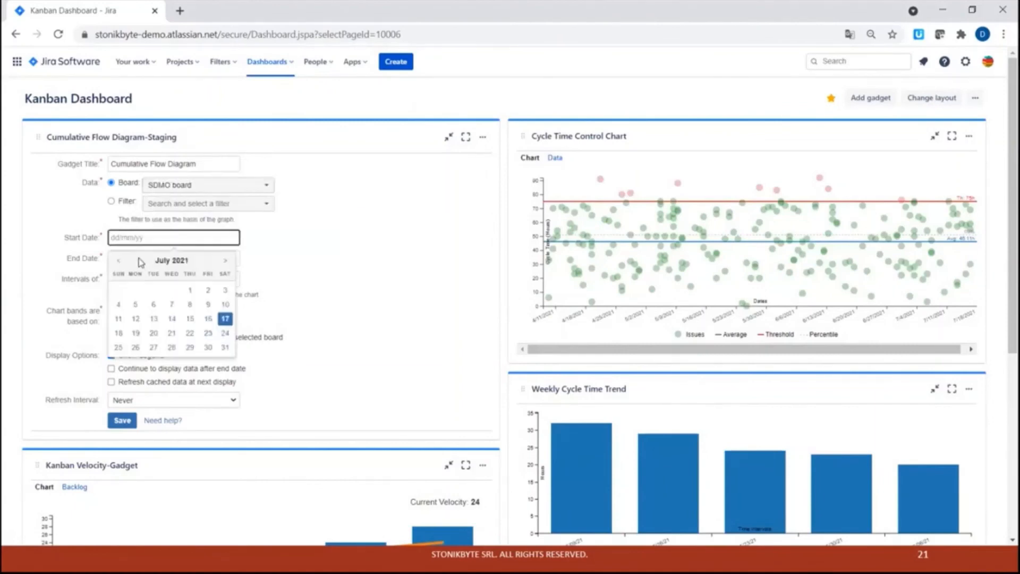
# Set the Cumulative Flow Diagram's start date to 01/07/2021 and end date to 31/08/2021, then save the gadget.
pyautogui.click(189, 290)
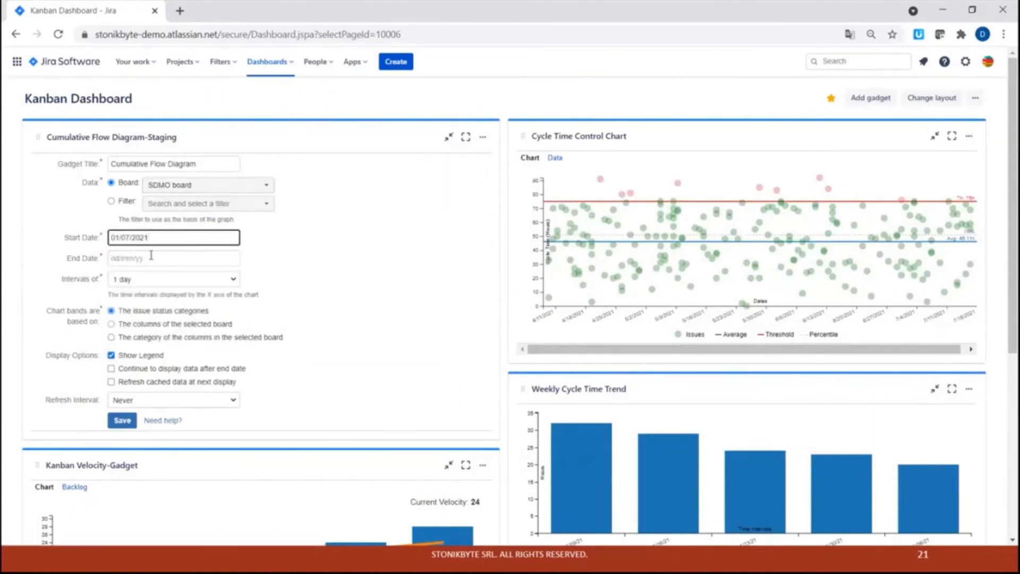
pyautogui.click(152, 258)
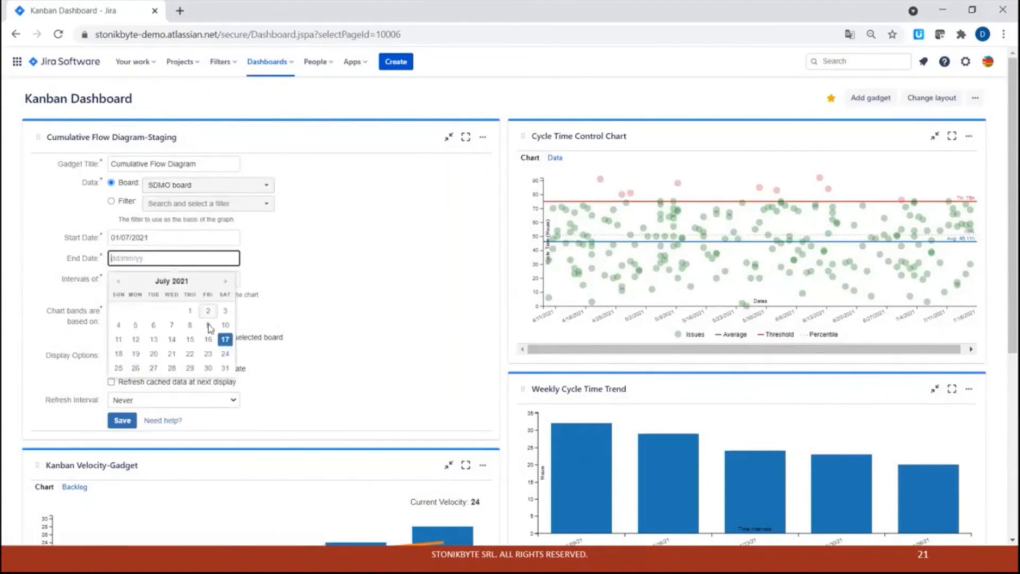
pyautogui.click(225, 281)
pyautogui.click(154, 368)
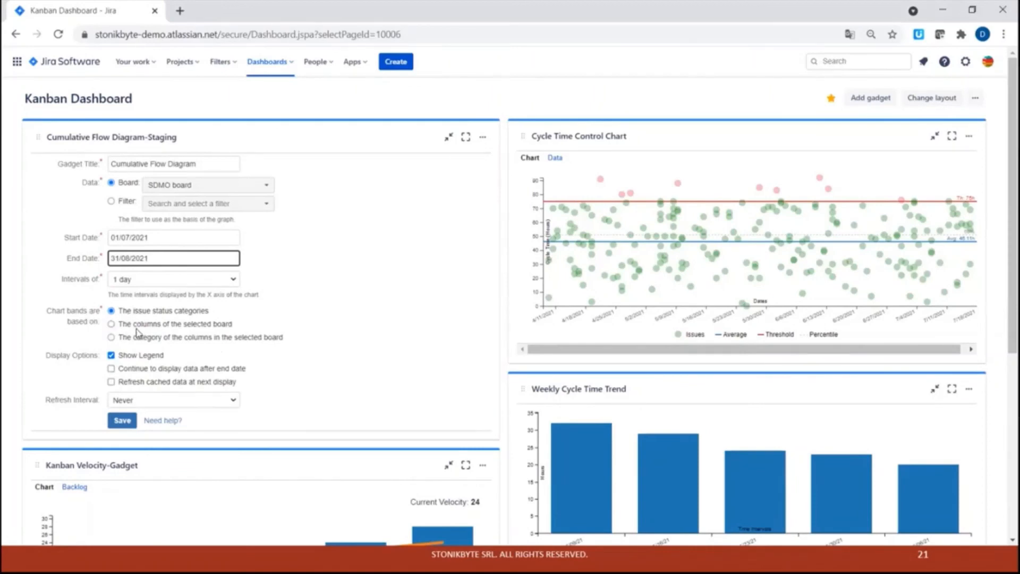
pyautogui.click(122, 419)
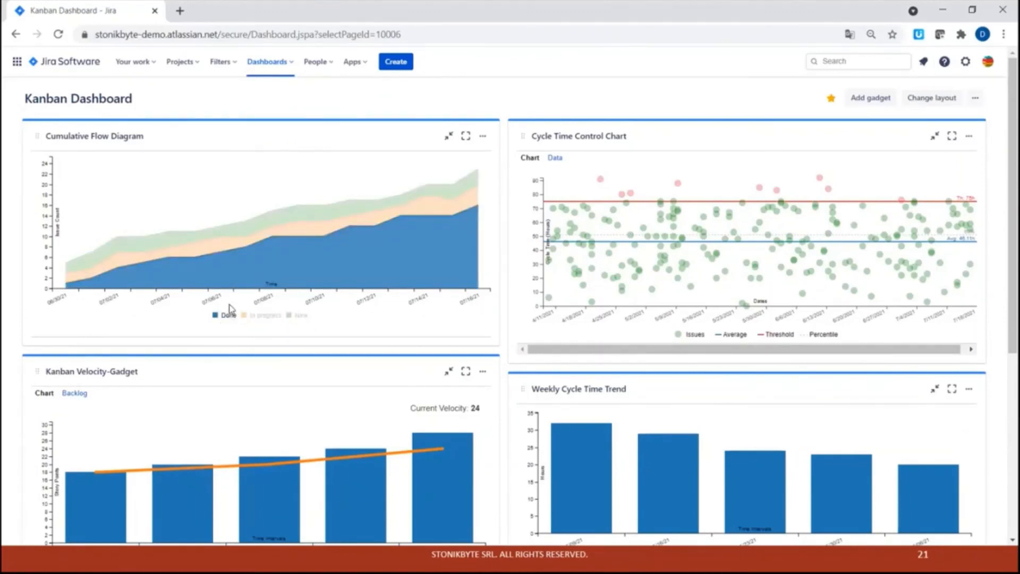
pyautogui.moveTo(234, 275)
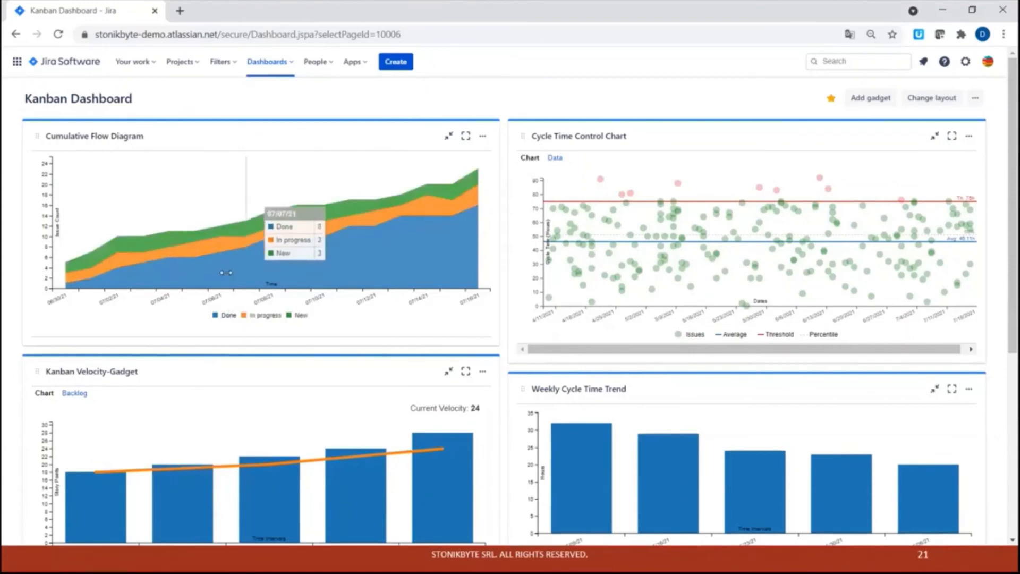